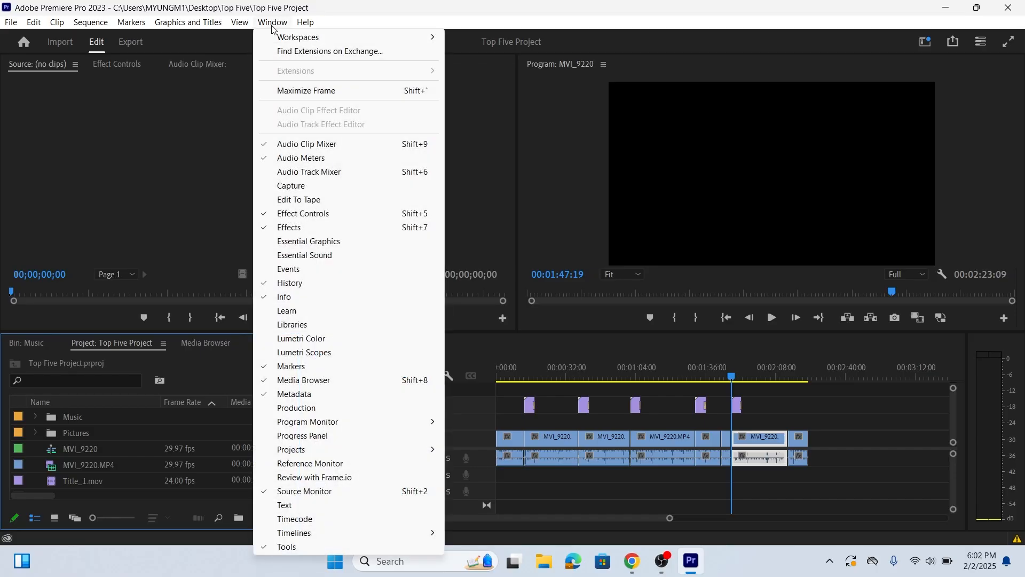
Switch to the Editing workspace and reset it to its saved layout
{"action": "mouse_move", "coordinate": [321, 37]}
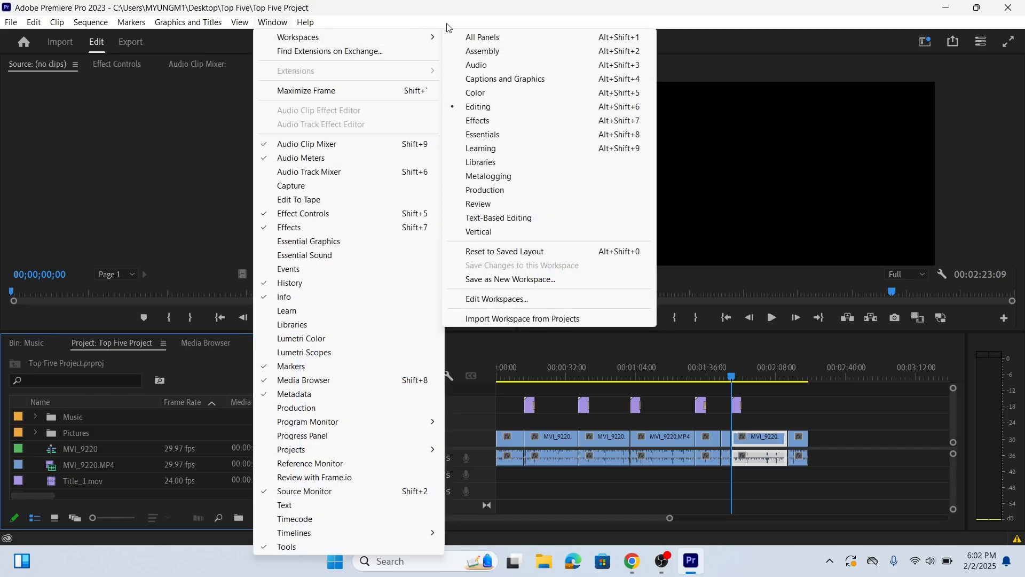
{"action": "left_click", "coordinate": [495, 107]}
{"action": "left_click", "coordinate": [282, 27]}
{"action": "mouse_move", "coordinate": [283, 38]}
{"action": "left_click", "coordinate": [526, 254]}
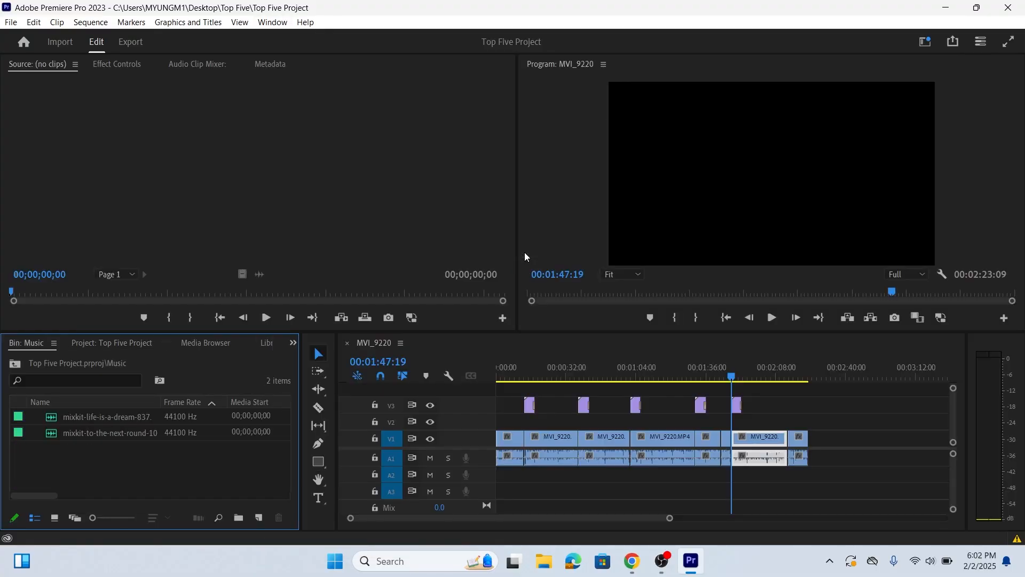
Show the contents of the Top Five Project and open its Pictures bin
{"action": "left_click", "coordinate": [271, 23]}
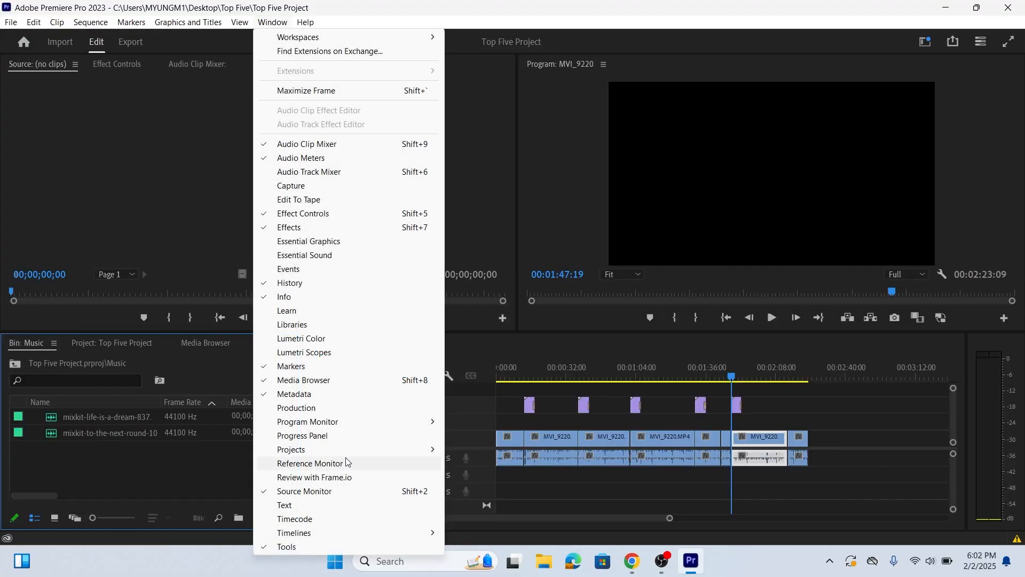
{"action": "mouse_move", "coordinate": [354, 447]}
{"action": "left_click", "coordinate": [508, 450]}
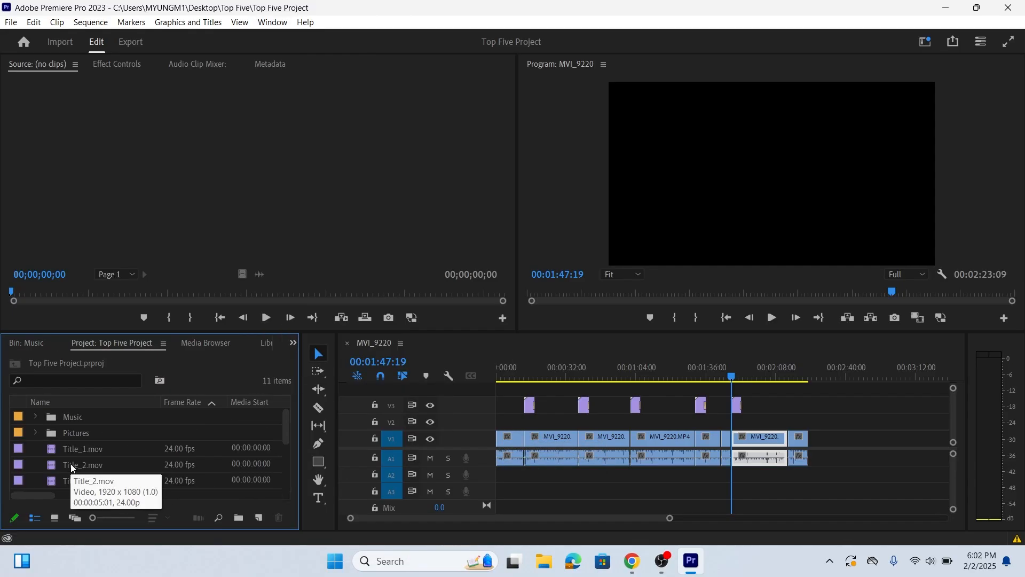
{"action": "left_click", "coordinate": [79, 432]}
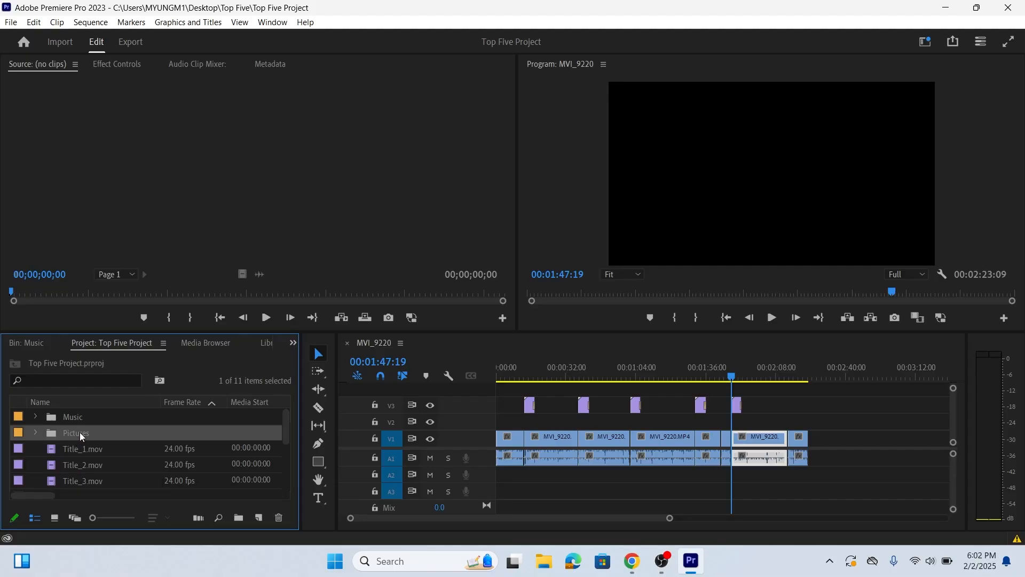
{"action": "double_click", "coordinate": [52, 433]}
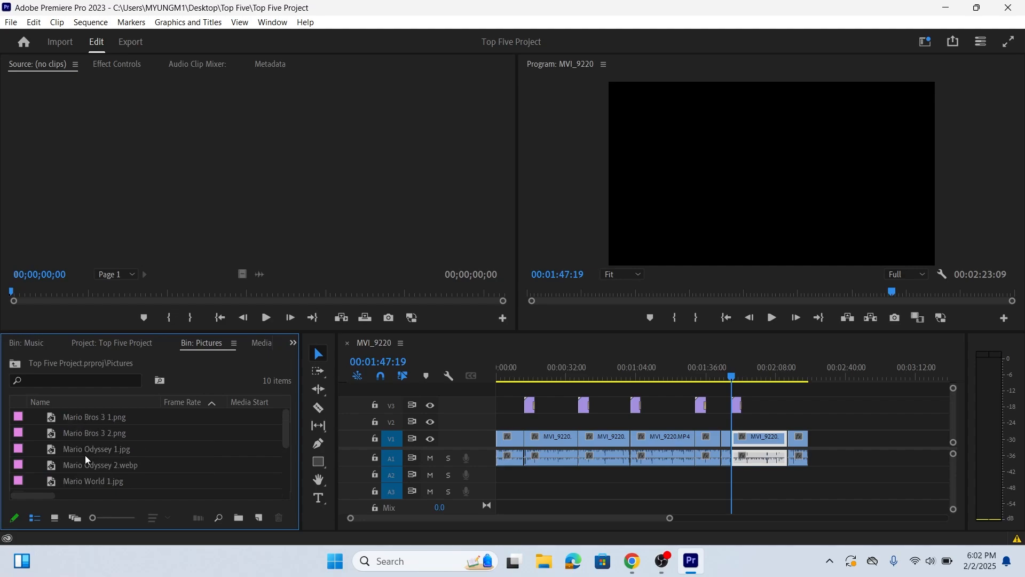
{"action": "left_click", "coordinate": [85, 456]}
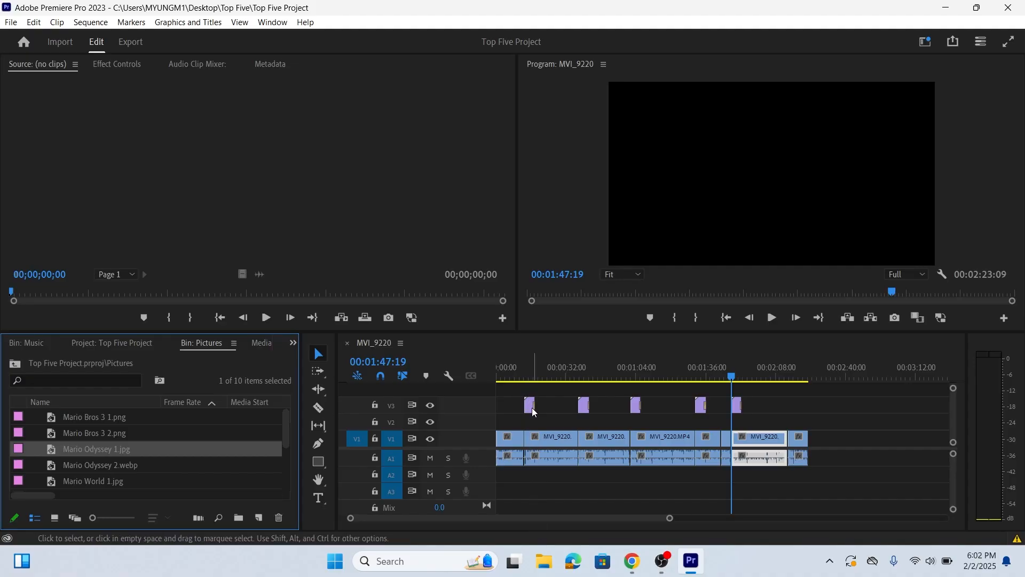
Play the sequence from the first title to about 18 seconds and preview Mario World 1.jpg and Mario World 2.jpg as source clips
{"action": "left_click", "coordinate": [526, 376]}
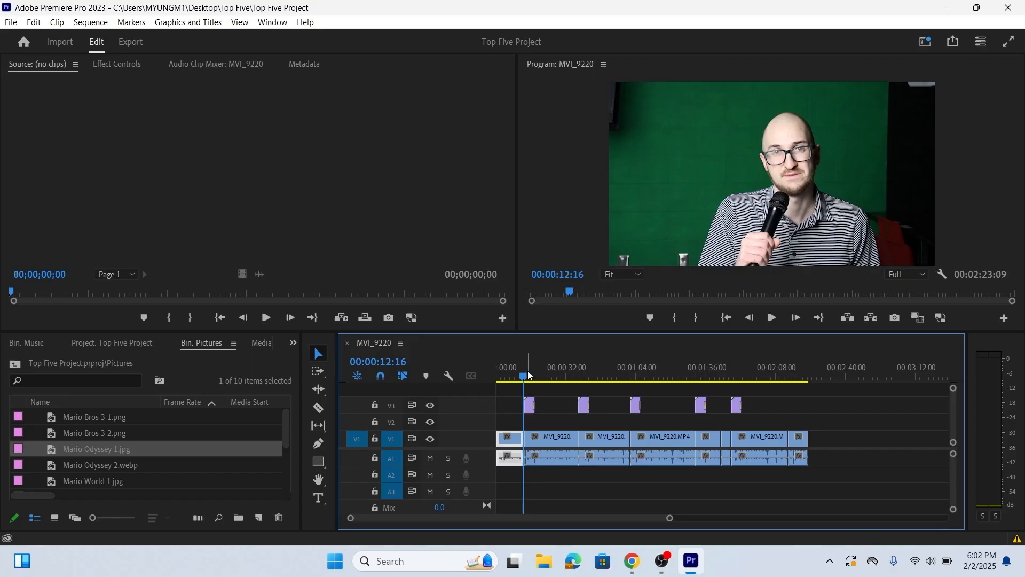
{"action": "left_click", "coordinate": [772, 317]}
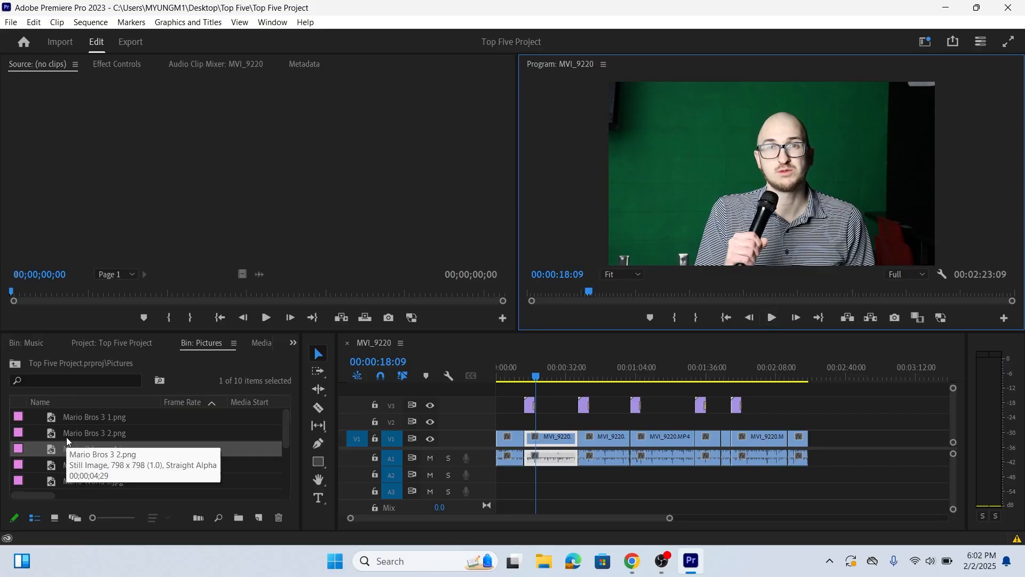
{"action": "left_click", "coordinate": [96, 480]}
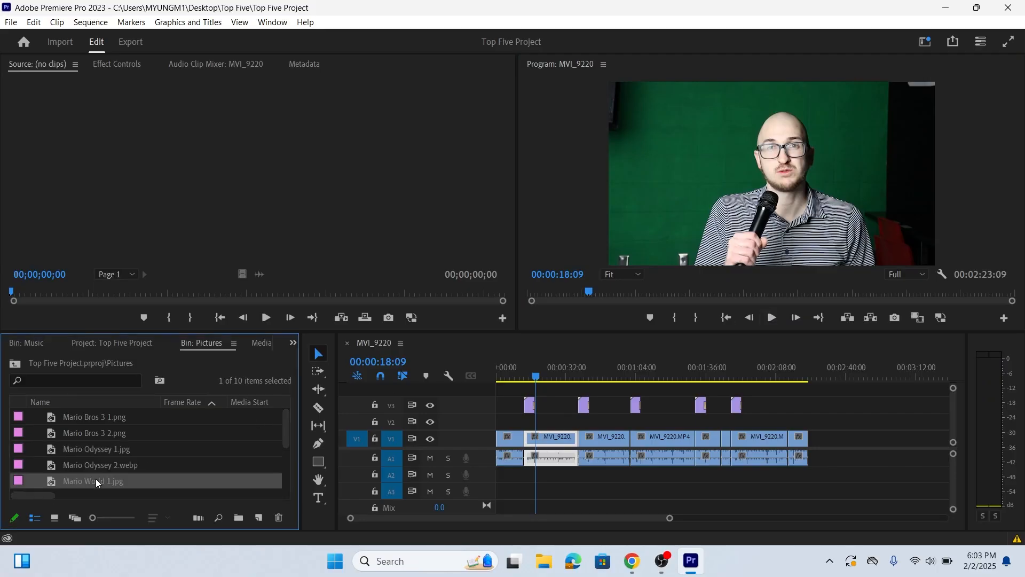
{"action": "double_click", "coordinate": [53, 479]}
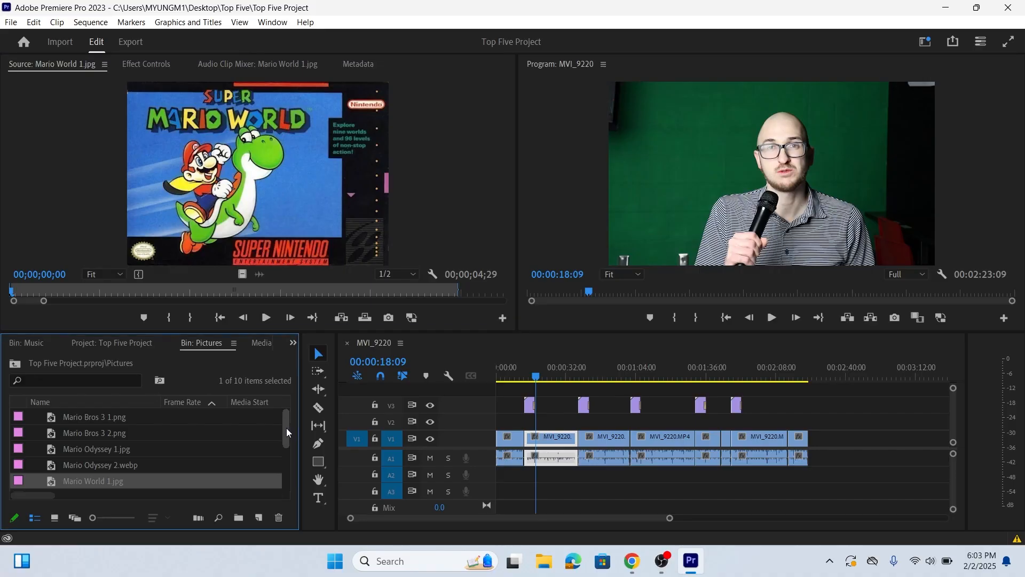
{"action": "scroll", "coordinate": [285, 434], "scroll_direction": "down", "scroll_amount": 1}
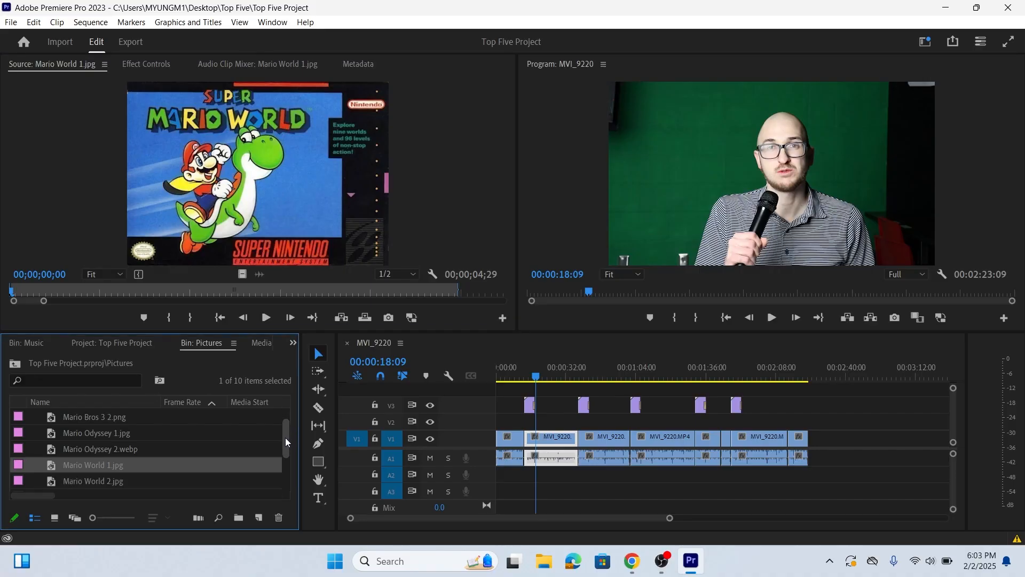
{"action": "double_click", "coordinate": [55, 482]}
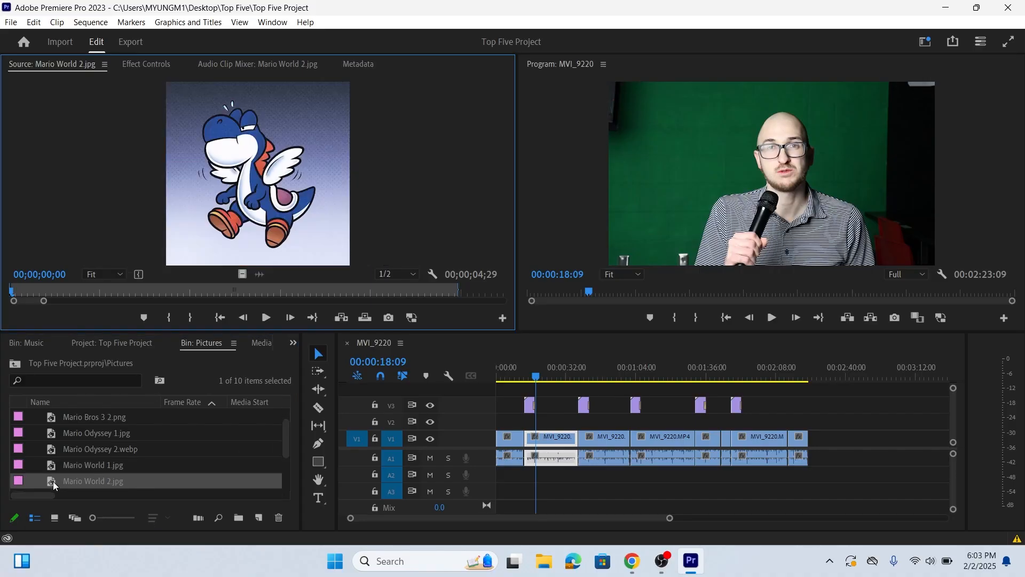
Place Mario World 1.jpg on video track V2 near the end of the first title, starting at 00:00:17:00
{"action": "left_click", "coordinate": [50, 471]}
{"action": "double_click", "coordinate": [49, 470]}
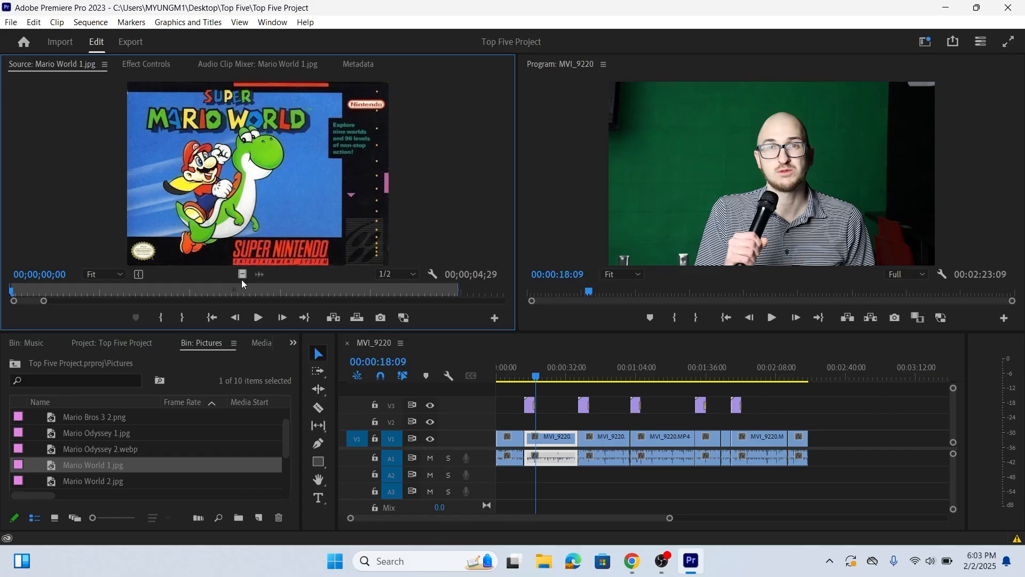
{"action": "left_click_drag", "start_coordinate": [242, 274], "coordinate": [537, 425]}
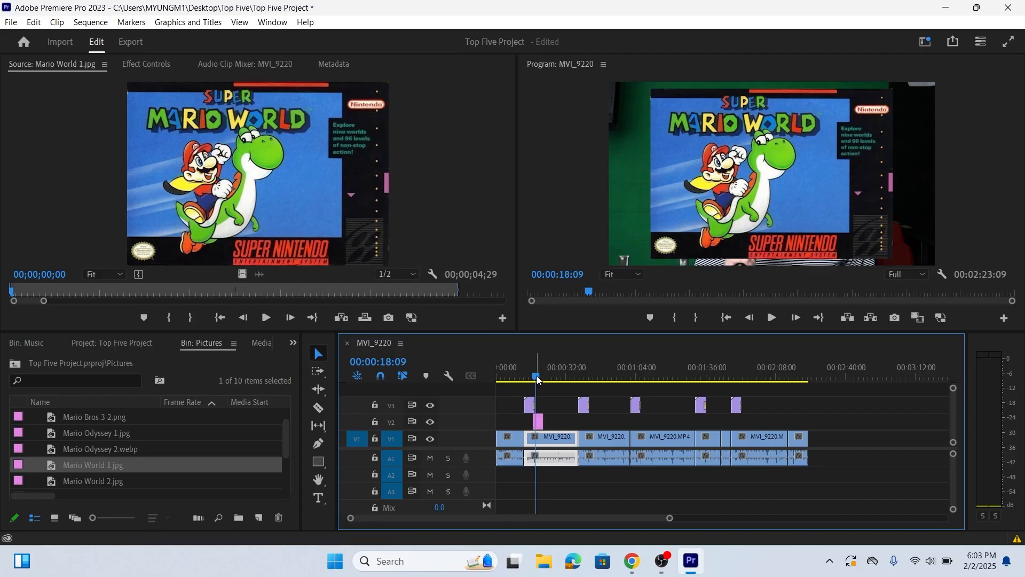
Play back the transition from the #5 title to the Super Mario World picture
{"action": "left_click_drag", "start_coordinate": [538, 380], "coordinate": [532, 375]}
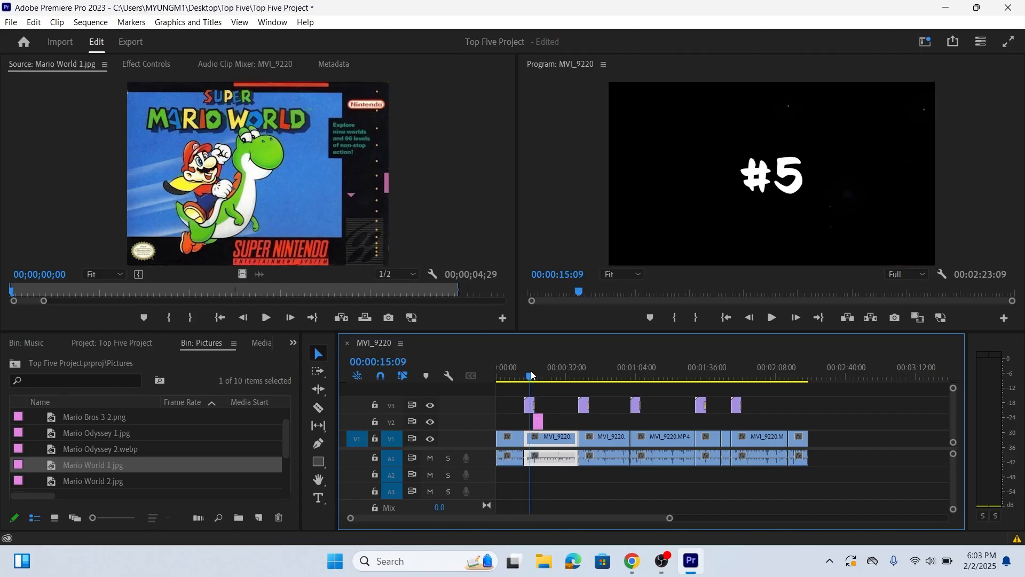
{"action": "key", "text": "equal"}
{"action": "key", "text": "equal"}
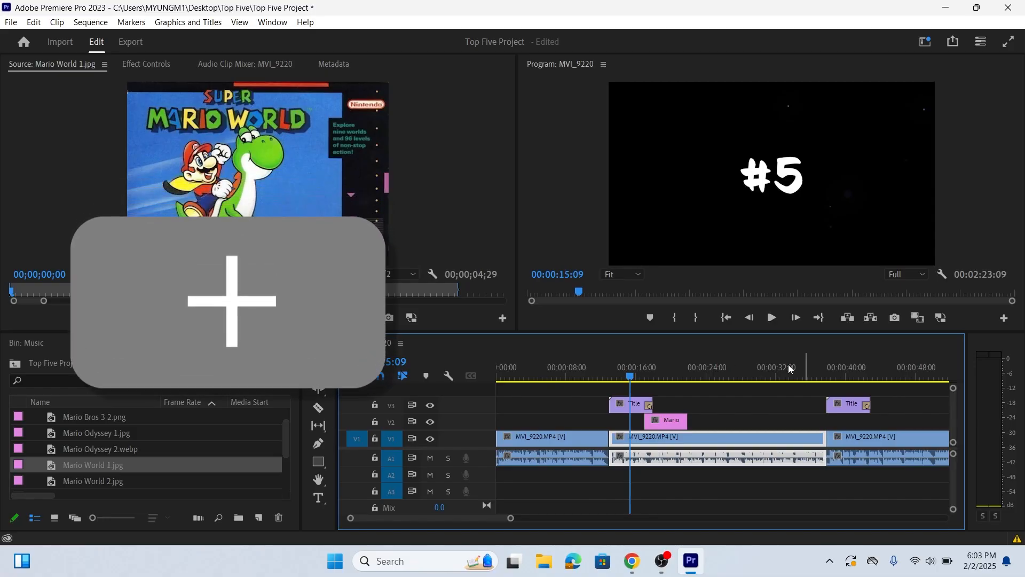
{"action": "left_click", "coordinate": [772, 318]}
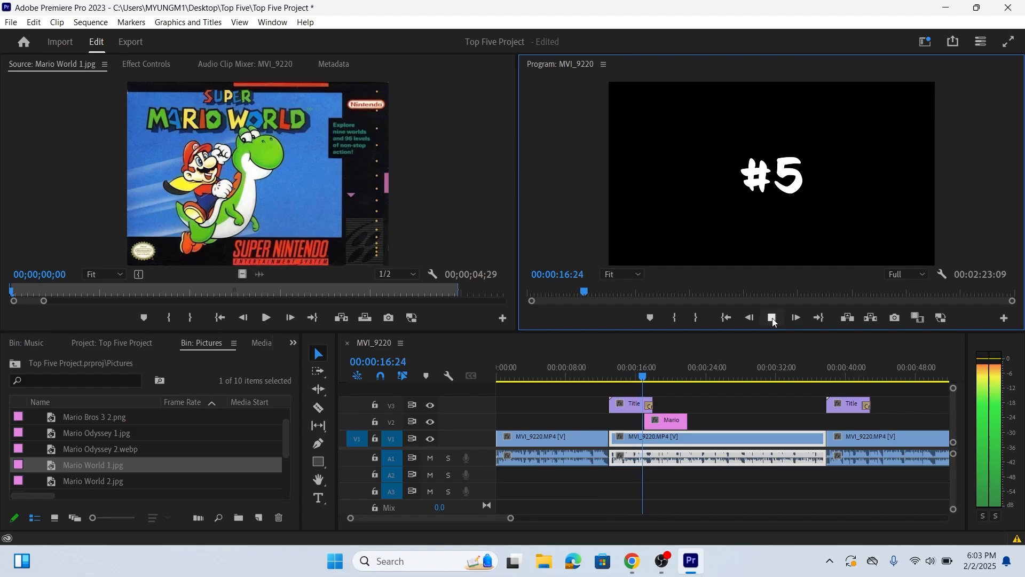
{"action": "left_click", "coordinate": [772, 318]}
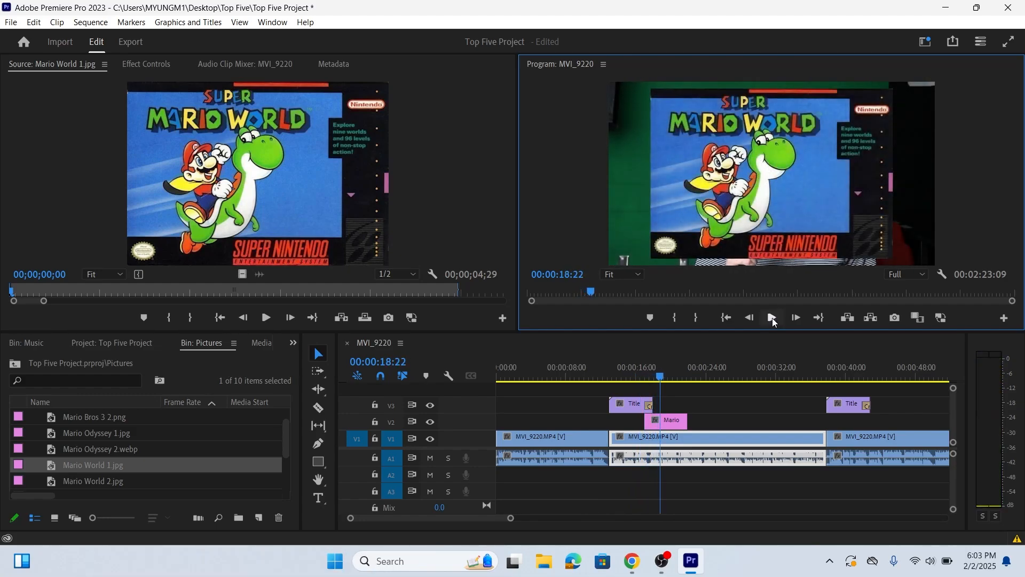
Enlarge the Mario World 1 picture on V2 to fill the frame and shift it slightly down
{"action": "left_click", "coordinate": [626, 409]}
{"action": "left_click", "coordinate": [666, 425]}
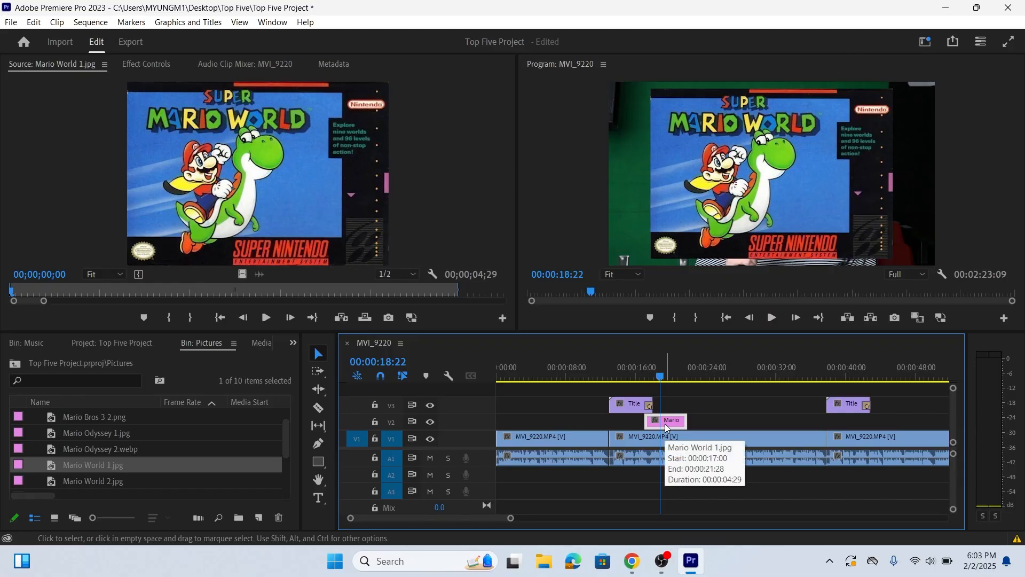
{"action": "left_click", "coordinate": [704, 403]}
{"action": "left_click", "coordinate": [671, 425]}
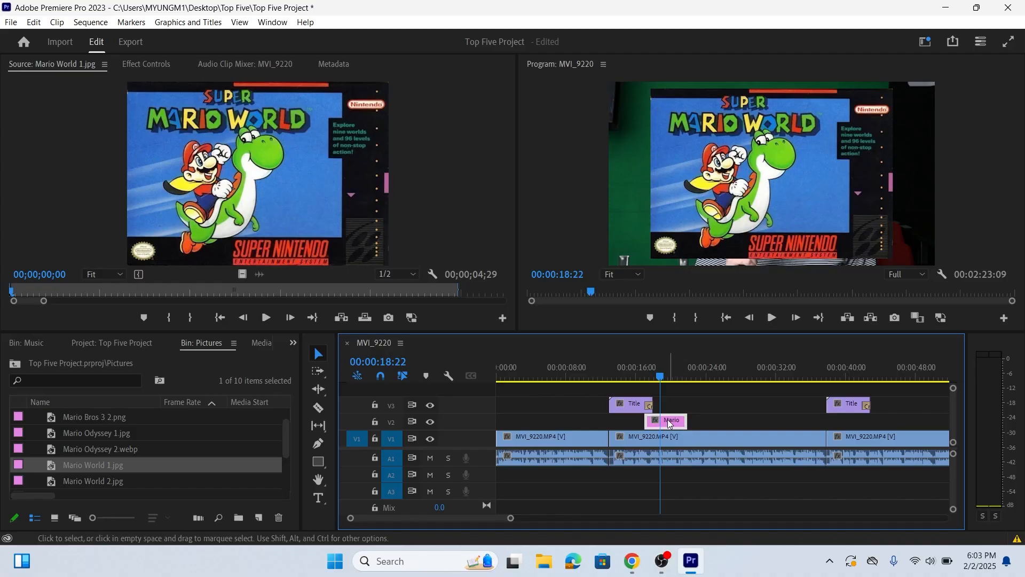
{"action": "left_click", "coordinate": [766, 180]}
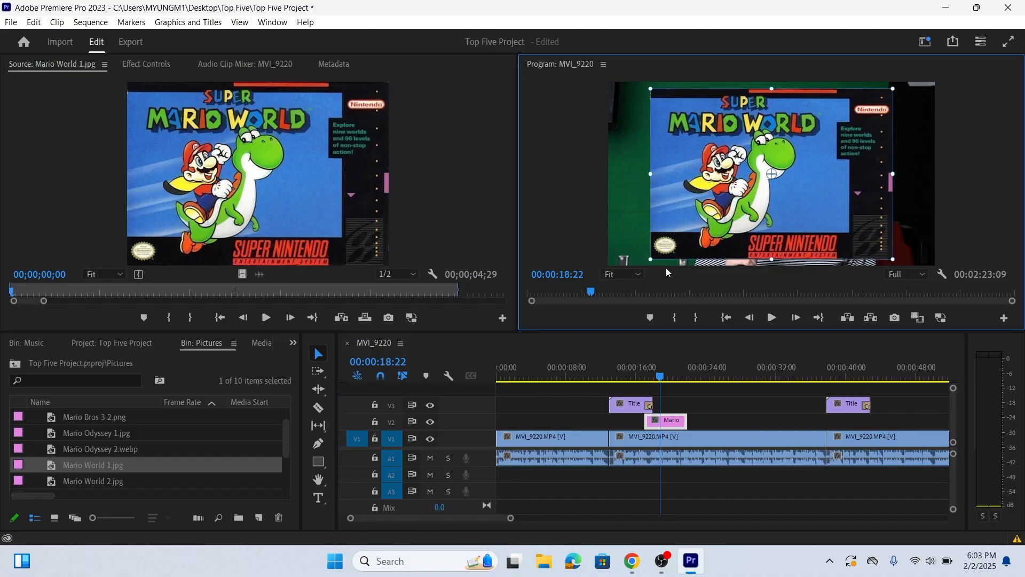
{"action": "left_click_drag", "start_coordinate": [650, 260], "coordinate": [623, 292]}
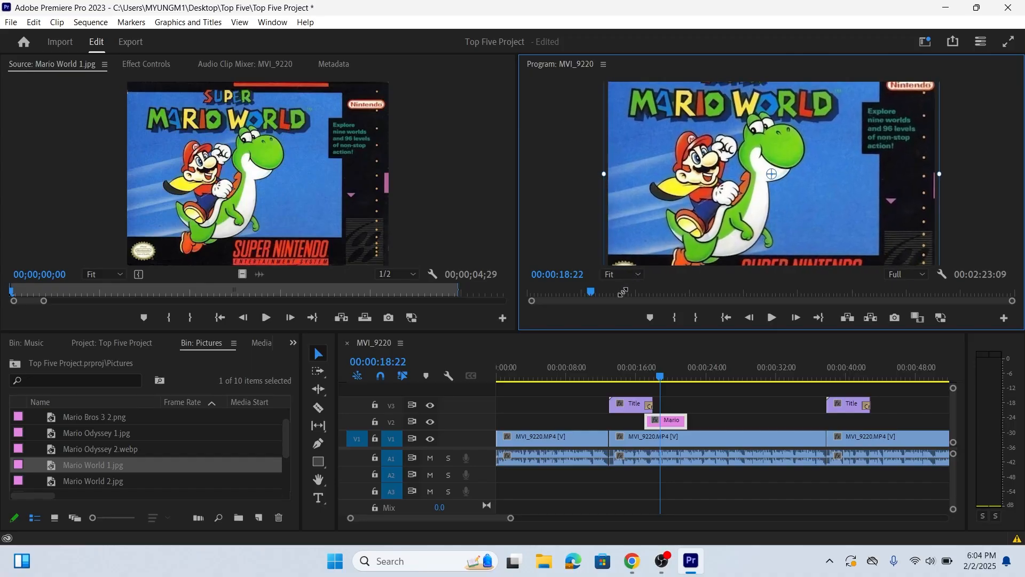
{"action": "left_click_drag", "start_coordinate": [724, 156], "coordinate": [727, 172]}
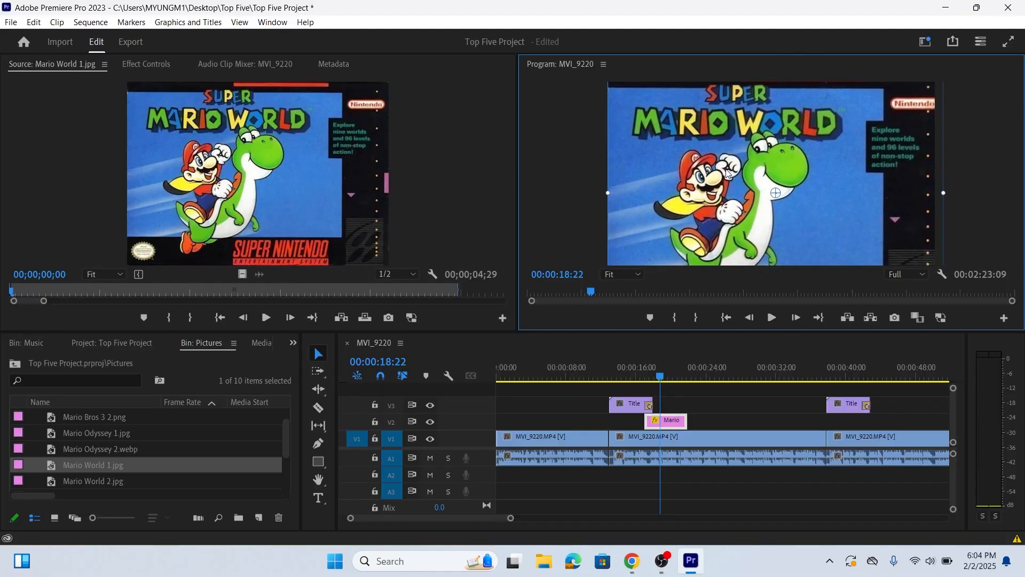
{"action": "left_click_drag", "start_coordinate": [726, 173], "coordinate": [723, 173]}
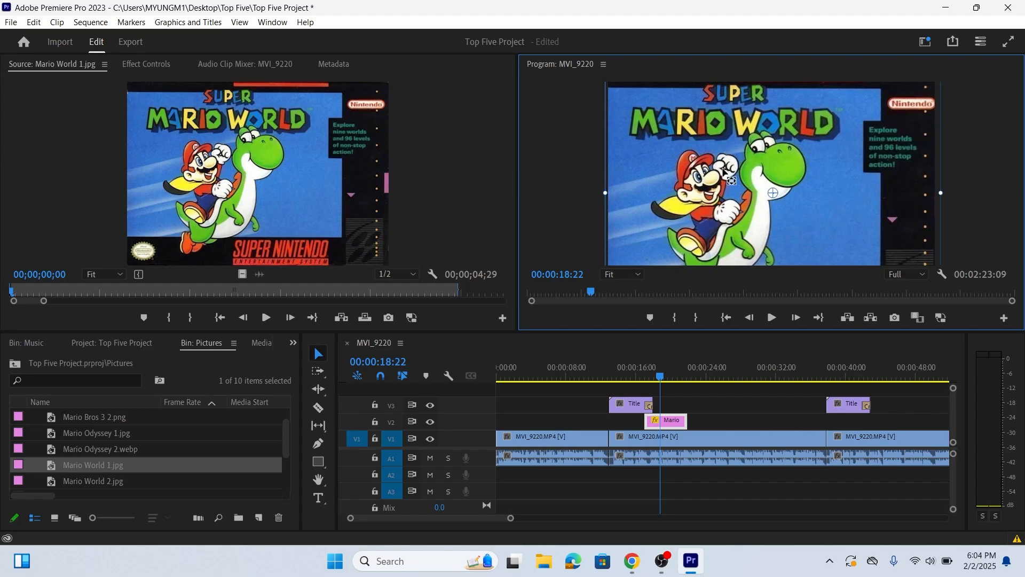
Play on to 00:00:24:09 and place Mario World 2.jpg on video track V2 at that point
{"action": "left_click", "coordinate": [713, 401]}
{"action": "left_click", "coordinate": [776, 316]}
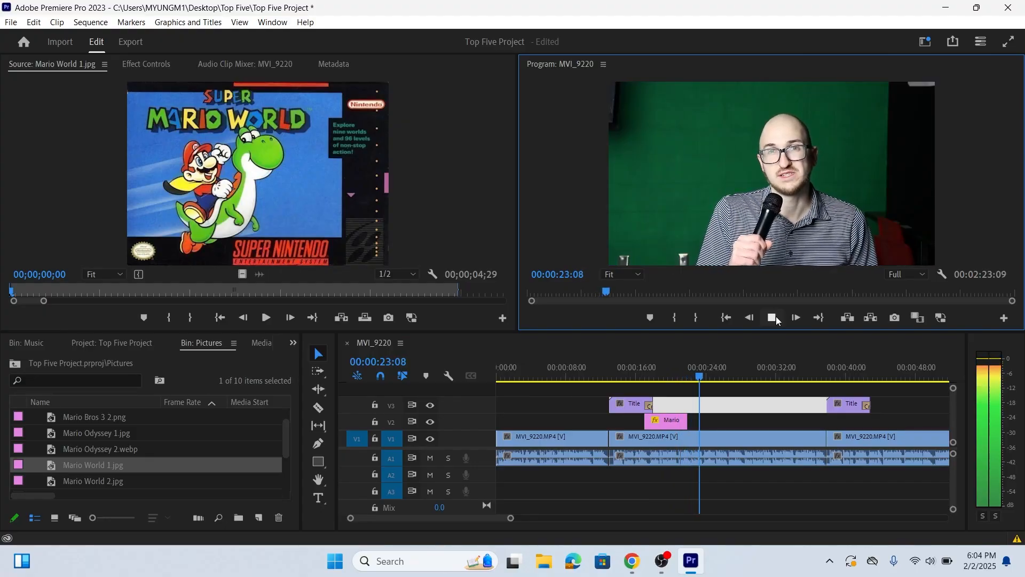
{"action": "left_click", "coordinate": [772, 317]}
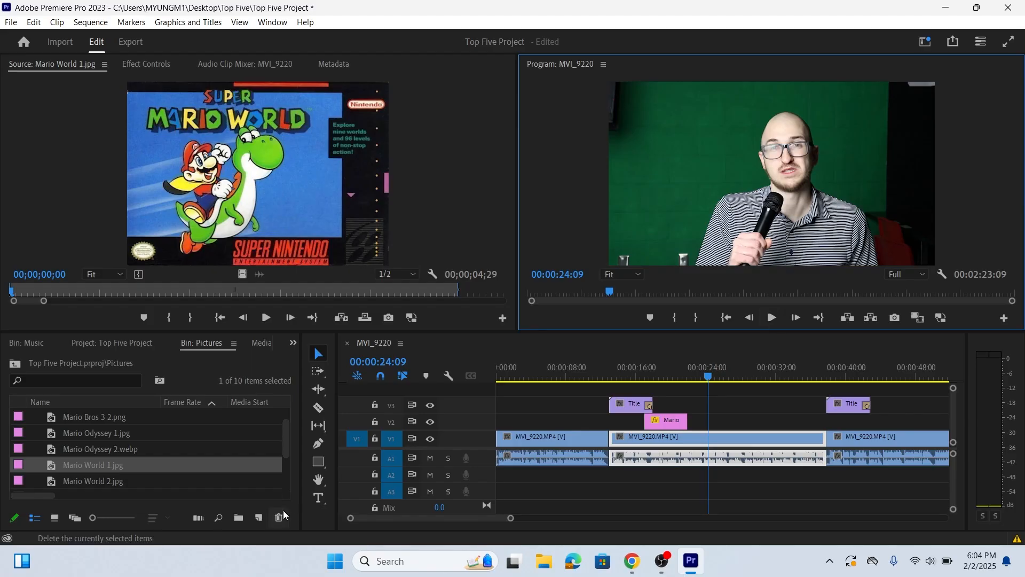
{"action": "double_click", "coordinate": [54, 483]}
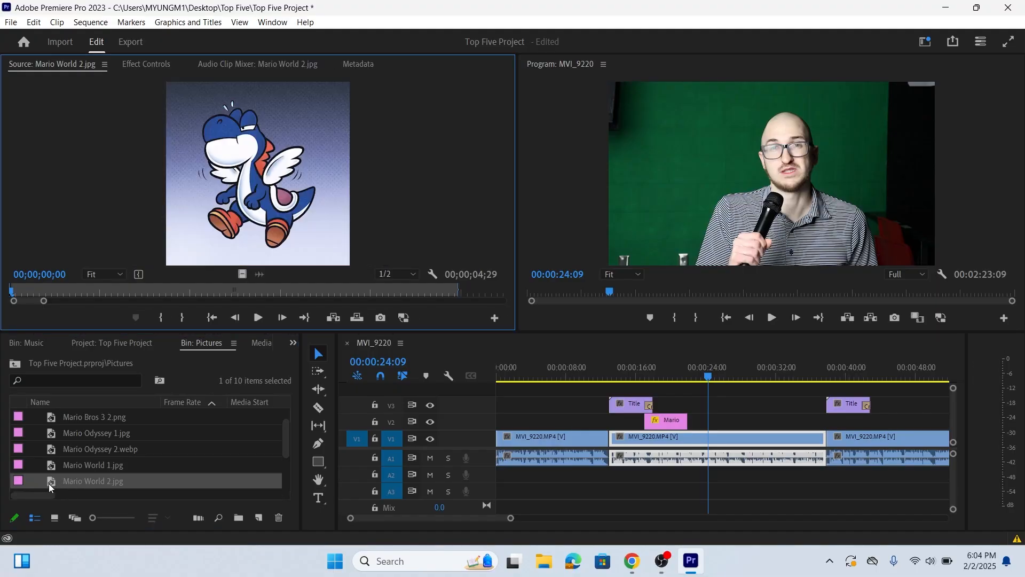
{"action": "left_click", "coordinate": [50, 483]}
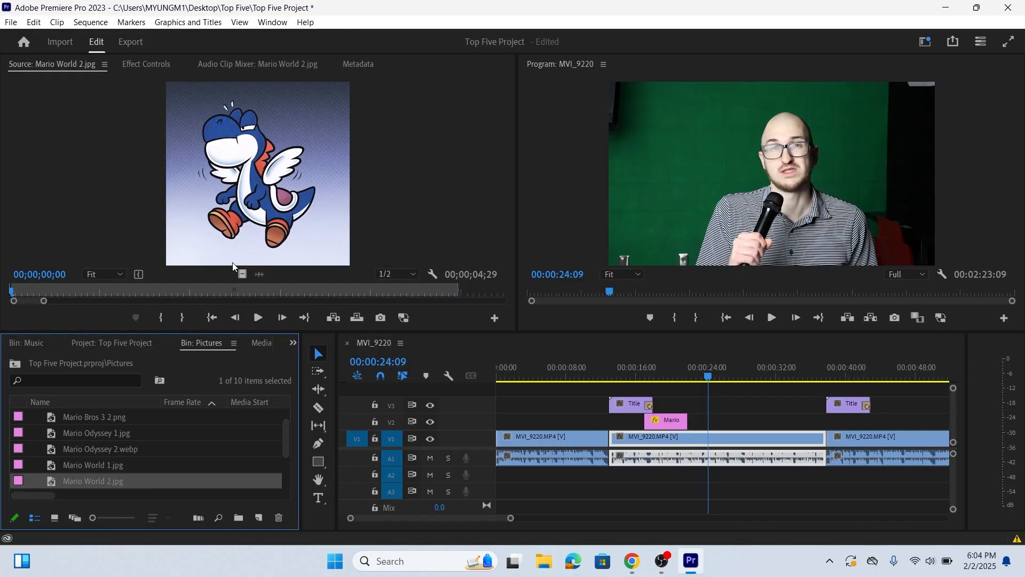
{"action": "left_click_drag", "start_coordinate": [242, 272], "coordinate": [267, 290]}
{"action": "left_click_drag", "start_coordinate": [583, 376], "coordinate": [717, 427]}
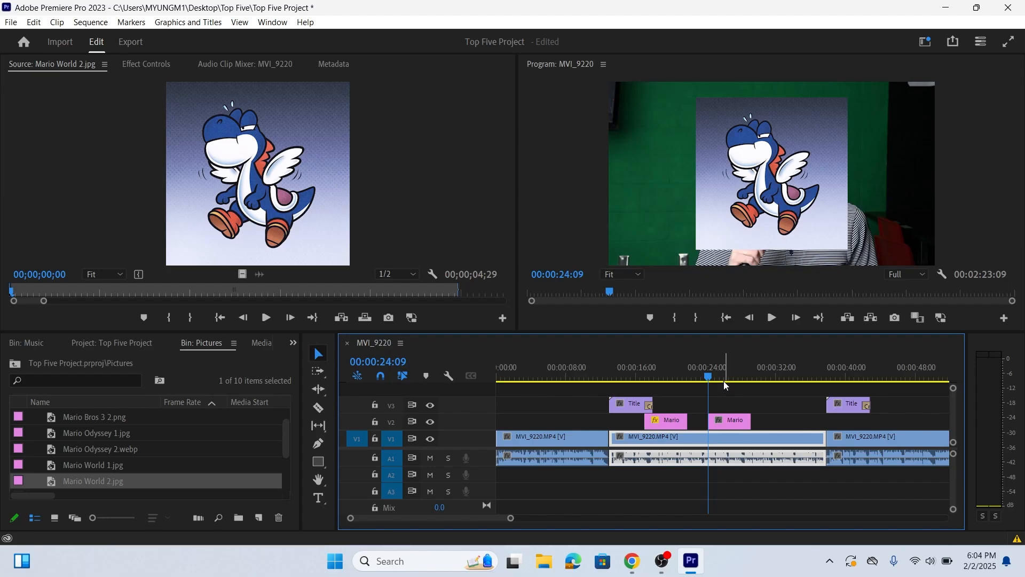
Enlarge the Mario World 2 picture to fill the frame's width and move it down to show more of the character's head
{"action": "left_click", "coordinate": [730, 420]}
{"action": "left_click", "coordinate": [799, 153]}
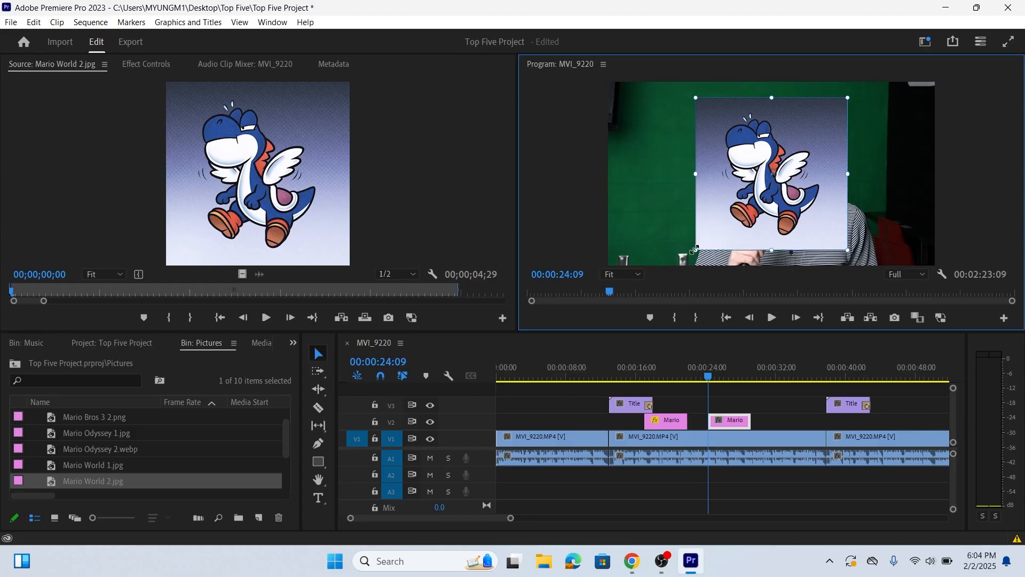
{"action": "left_click_drag", "start_coordinate": [694, 248], "coordinate": [585, 340]}
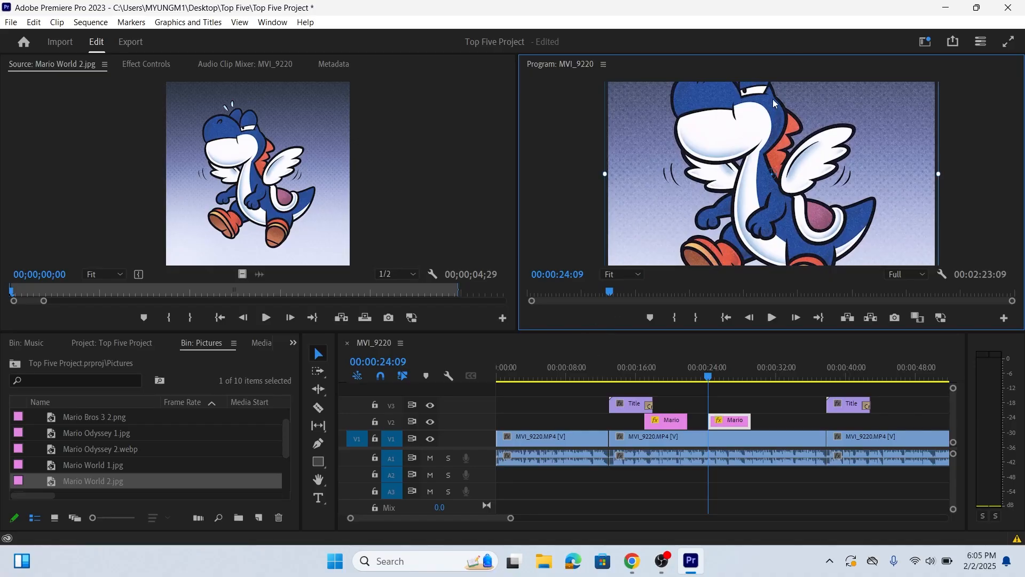
{"action": "left_click_drag", "start_coordinate": [781, 103], "coordinate": [782, 126]}
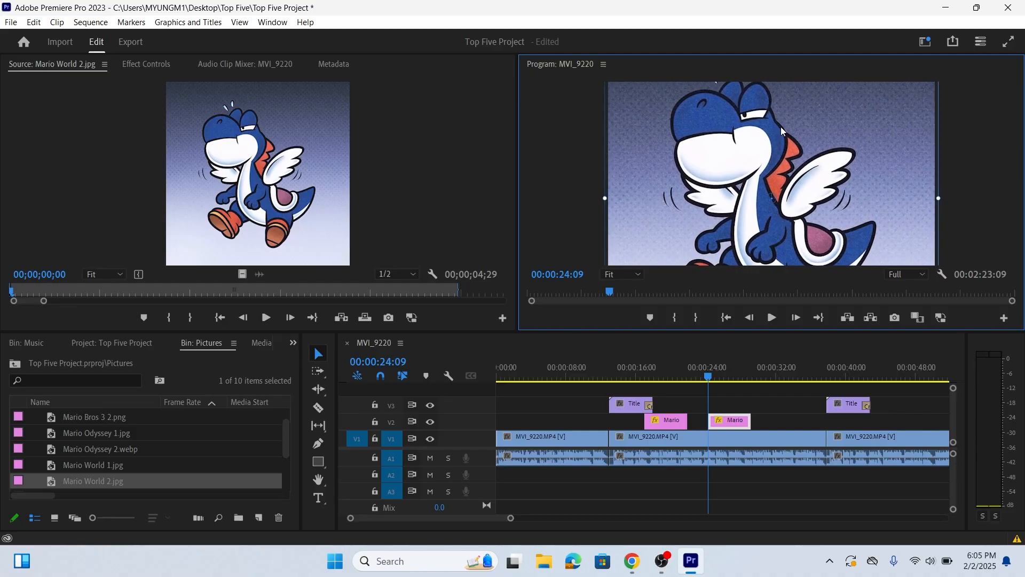
Play back the #5 section from 00:00:15:11 through both Mario World pictures to check their timing
{"action": "left_click", "coordinate": [698, 407]}
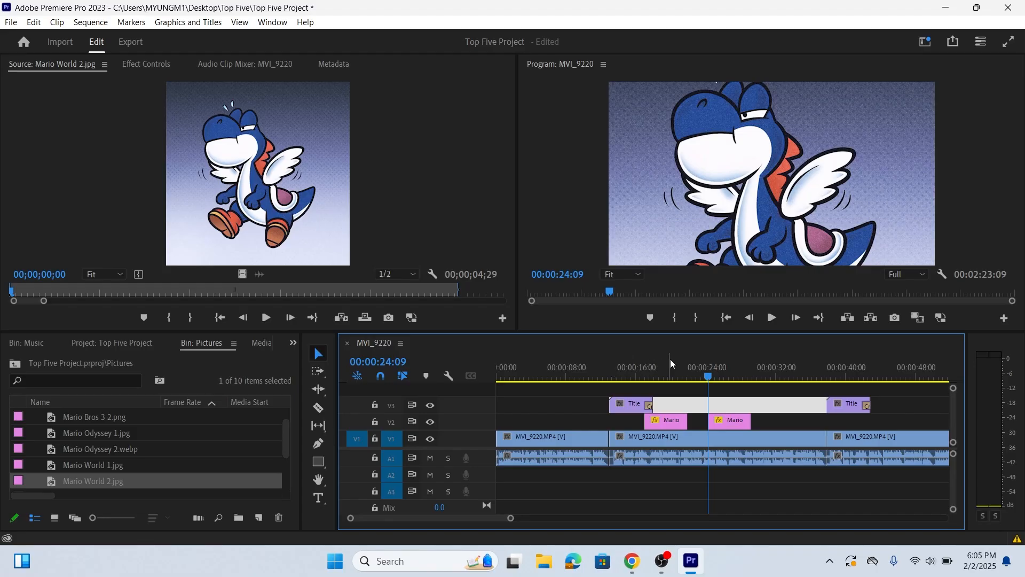
{"action": "left_click", "coordinate": [632, 367]}
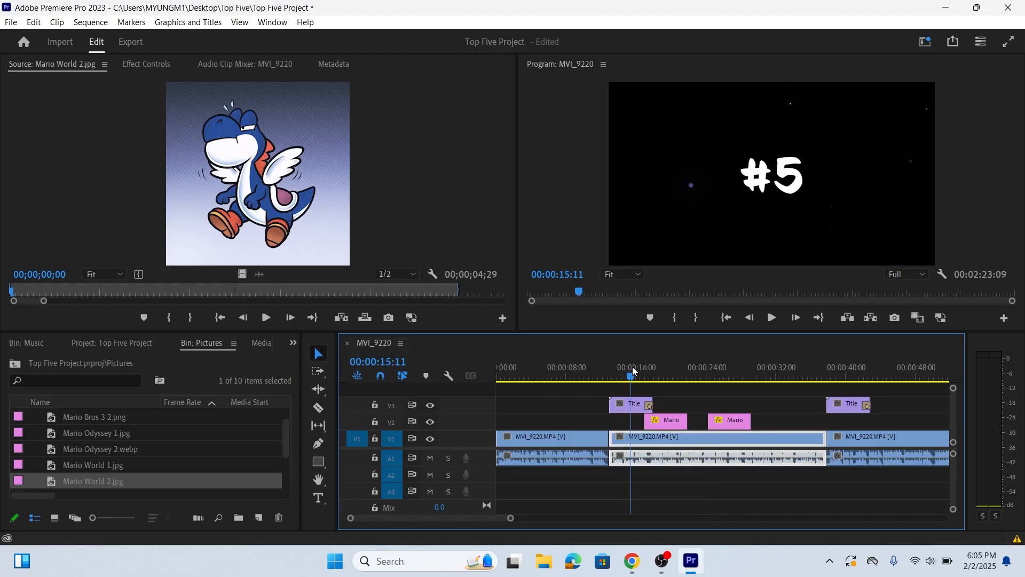
{"action": "left_click", "coordinate": [774, 319]}
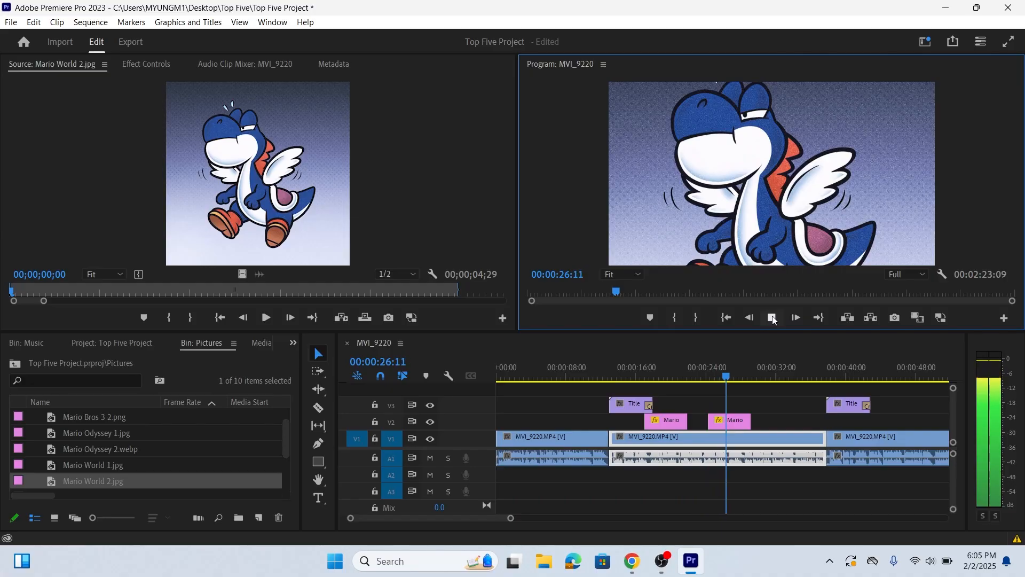
{"action": "left_click", "coordinate": [773, 318]}
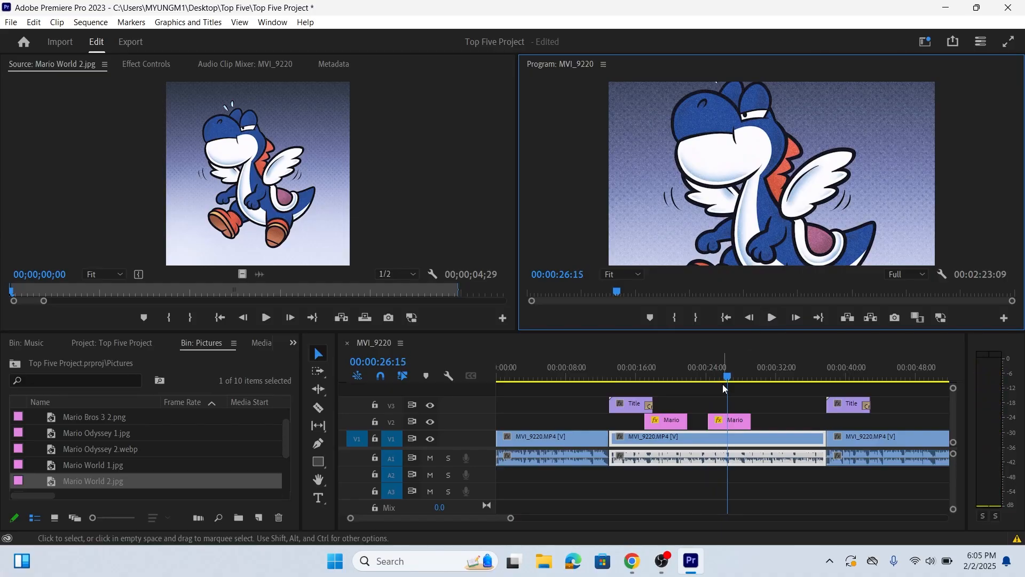
Extend the end of the Mario World 1 clip on V2 until it meets the start of Mario World 2
{"action": "left_click", "coordinate": [675, 369]}
{"action": "left_click_drag", "start_coordinate": [678, 370], "coordinate": [716, 378]}
{"action": "left_click", "coordinate": [676, 373]}
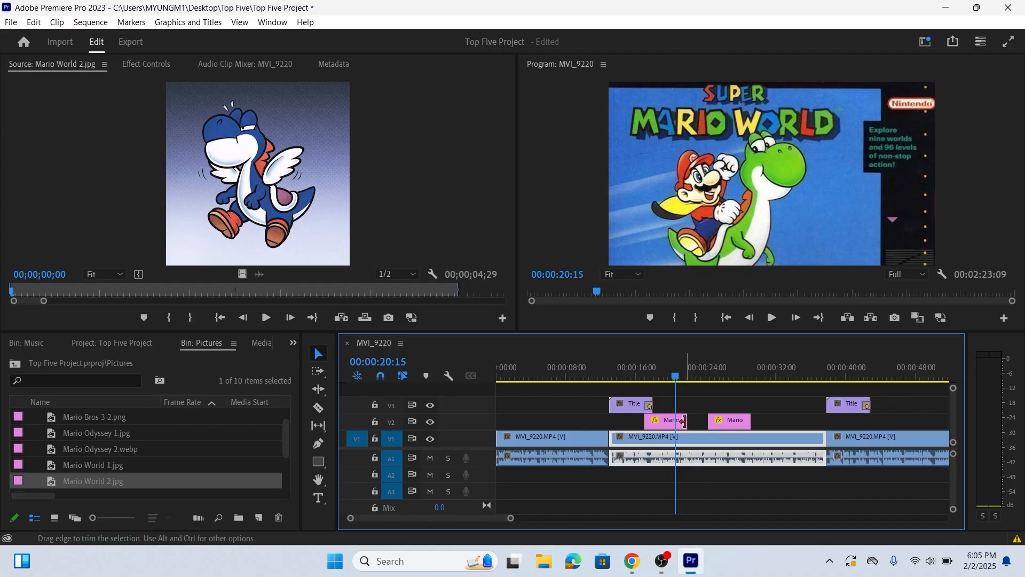
{"action": "mouse_move", "coordinate": [683, 422]}
{"action": "left_mouse_down"}
{"action": "mouse_move", "coordinate": [700, 422]}
{"action": "mouse_move", "coordinate": [656, 416]}
{"action": "mouse_move", "coordinate": [704, 421]}
{"action": "left_mouse_up"}
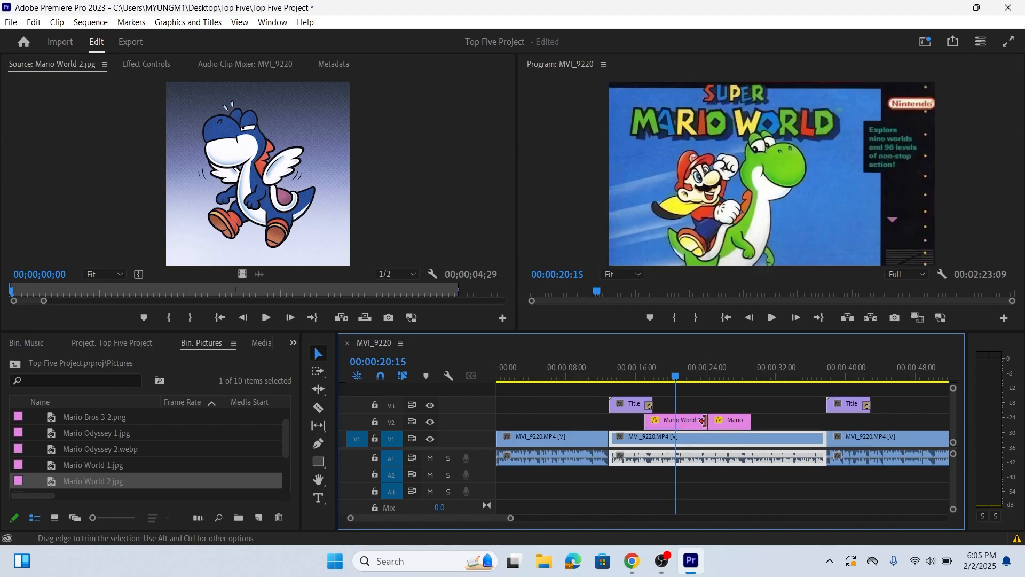
Play past the end of the Mario World 2 picture and trim that clip's end on V2 slightly shorter
{"action": "left_click", "coordinate": [731, 423]}
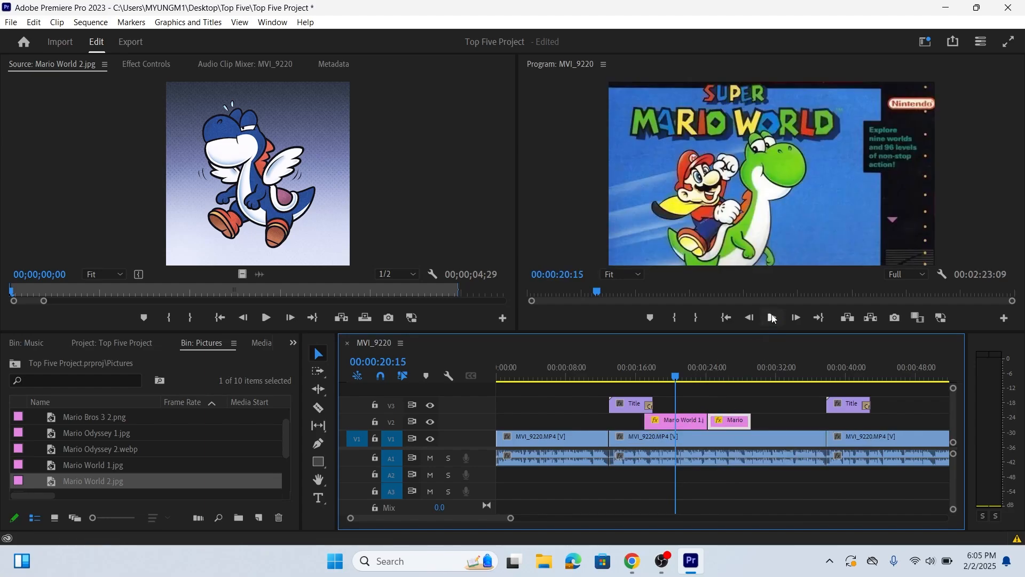
{"action": "left_click", "coordinate": [772, 317]}
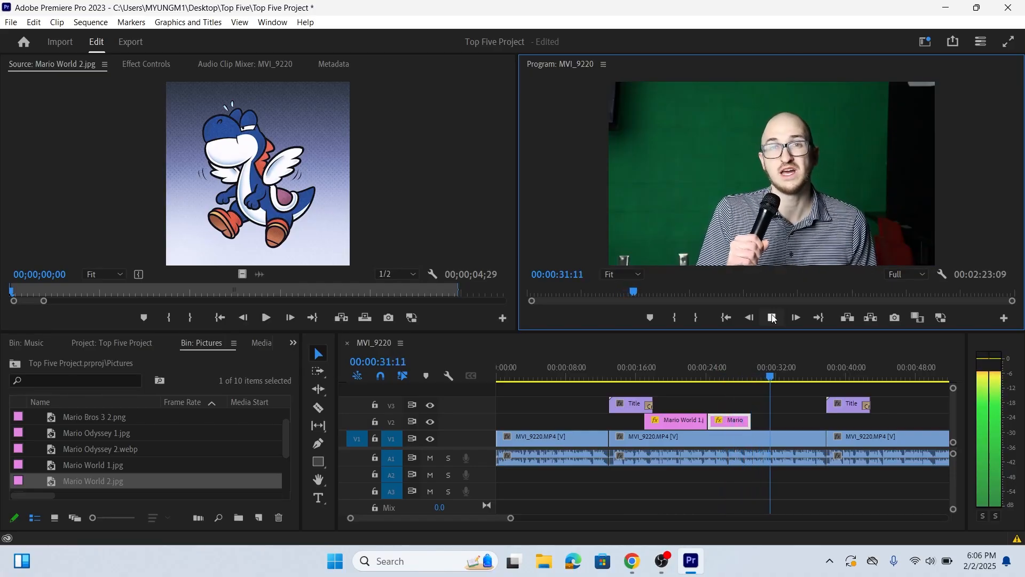
{"action": "left_click", "coordinate": [772, 317]}
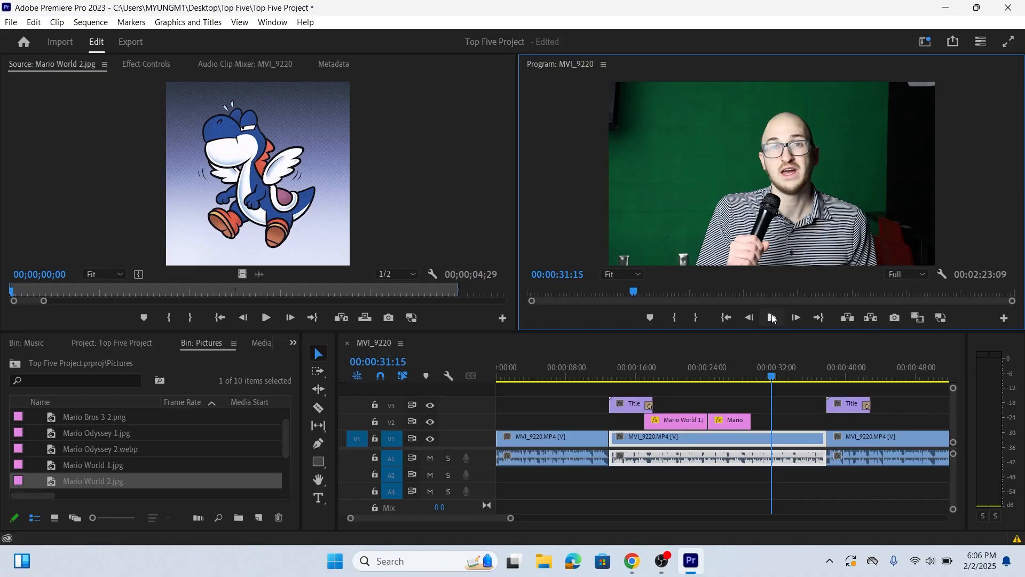
{"action": "mouse_move", "coordinate": [752, 419]}
{"action": "left_mouse_down"}
{"action": "mouse_move", "coordinate": [776, 418]}
{"action": "mouse_move", "coordinate": [751, 419]}
{"action": "left_mouse_up"}
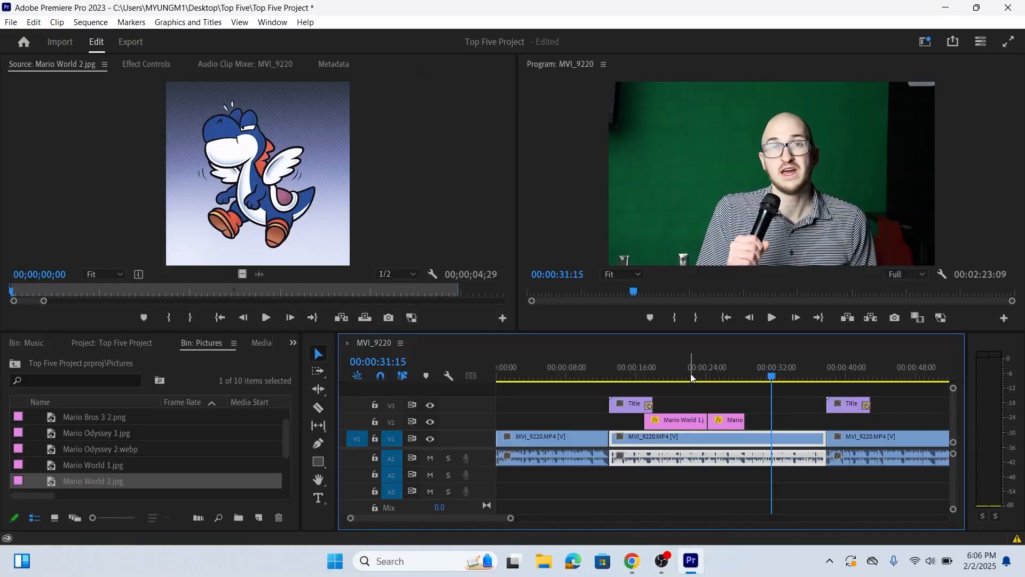
Play back from the end of Mario World 1 through the trimmed Mario World 2 to 00:00:32:00
{"action": "left_click", "coordinate": [693, 372]}
{"action": "left_click", "coordinate": [777, 319]}
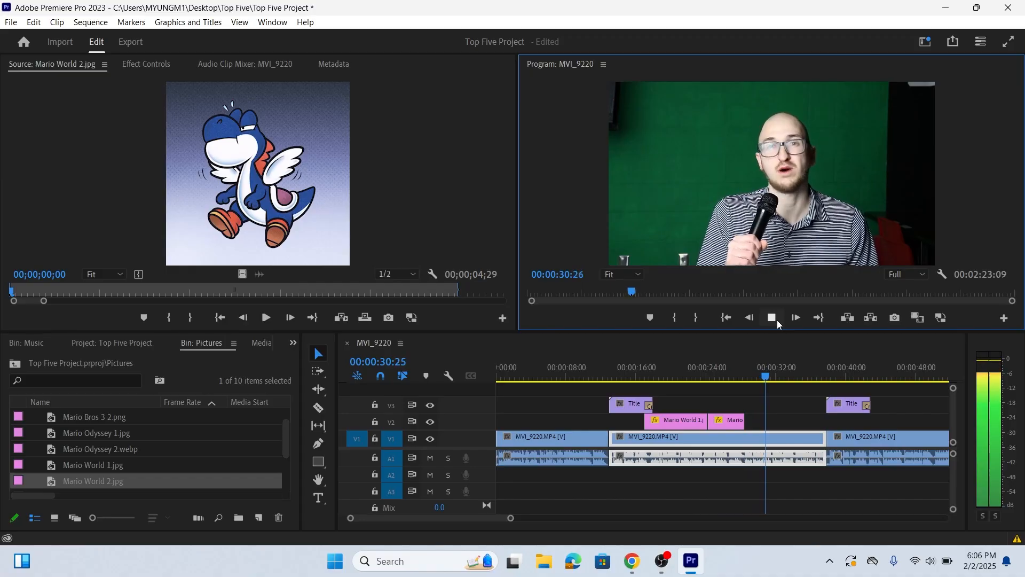
{"action": "left_click", "coordinate": [772, 317]}
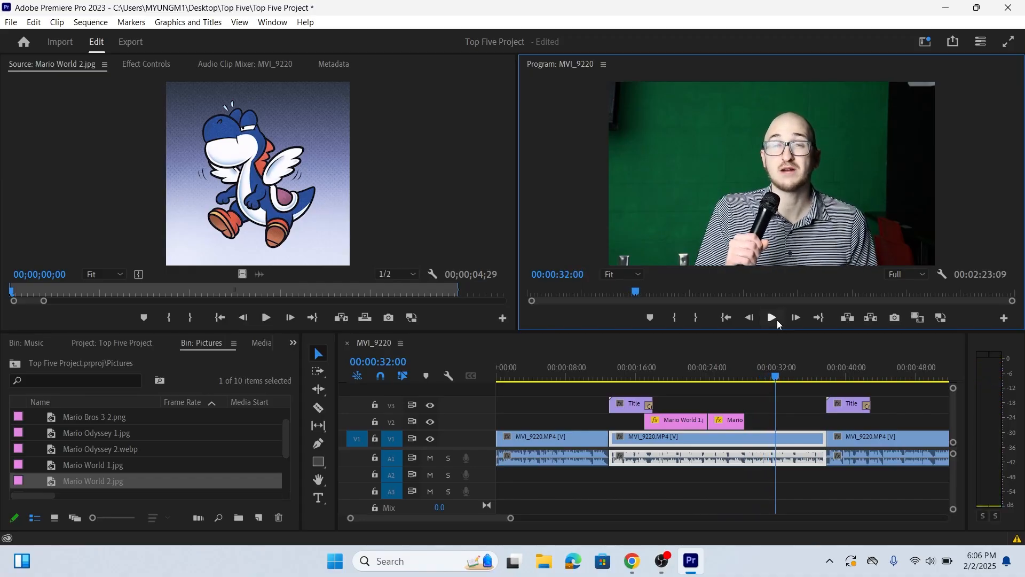
{"action": "left_click", "coordinate": [805, 403]}
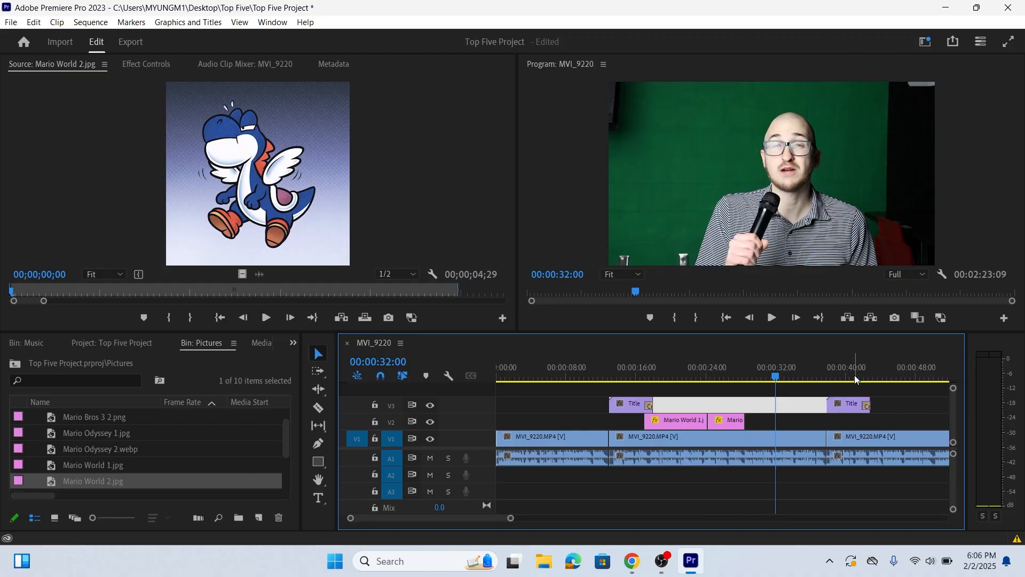
Play the #4 title up to 00:00:41:04 and save the project
{"action": "key", "text": "minus"}
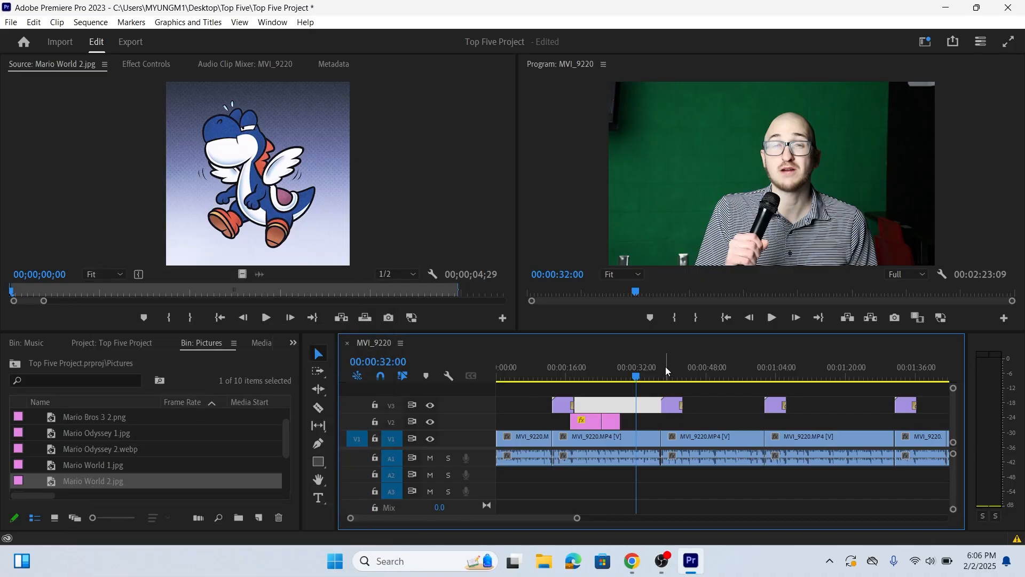
{"action": "left_click", "coordinate": [665, 366]}
{"action": "left_click", "coordinate": [773, 318]}
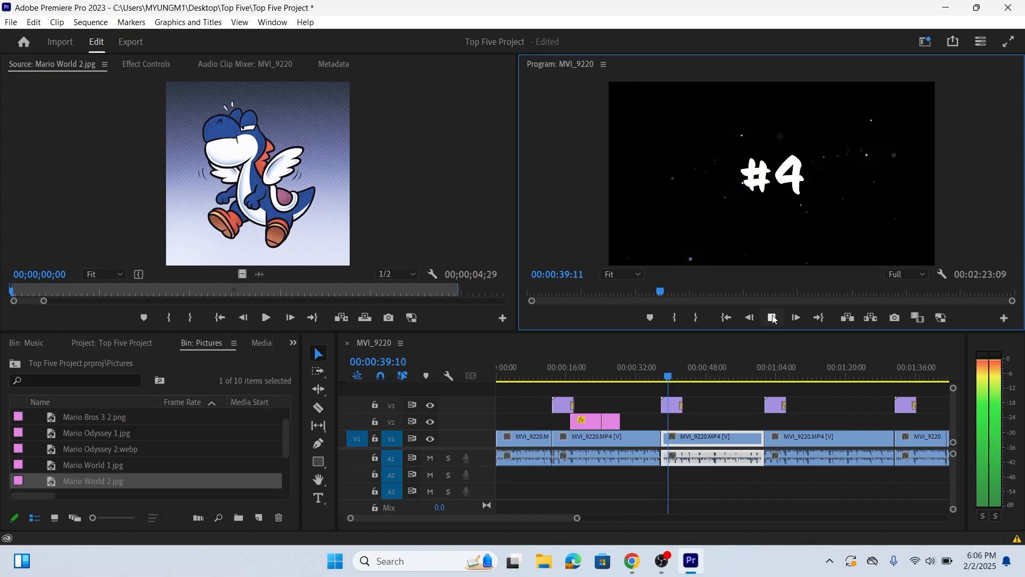
{"action": "left_click", "coordinate": [772, 318]}
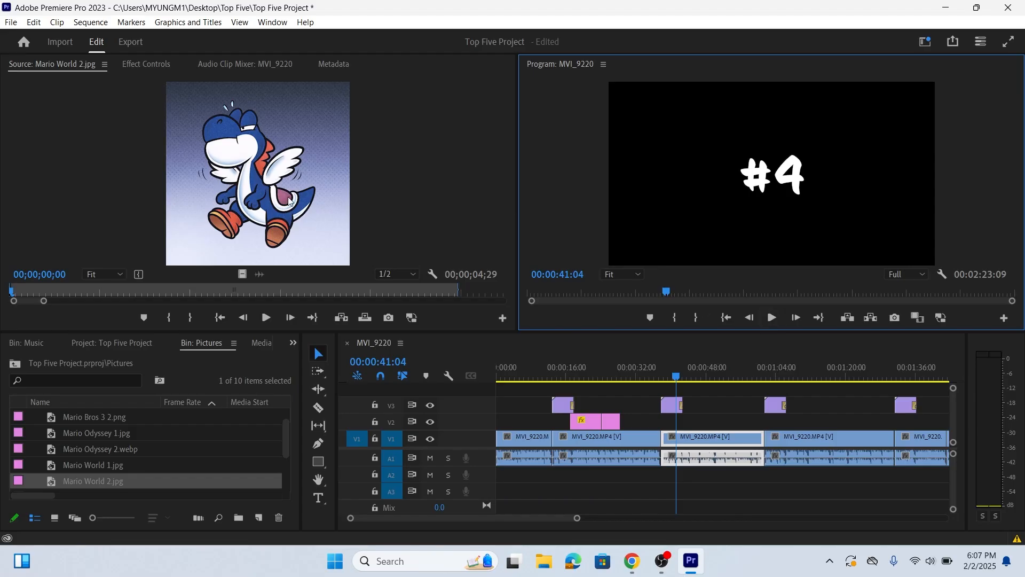
{"action": "left_click", "coordinate": [11, 22]}
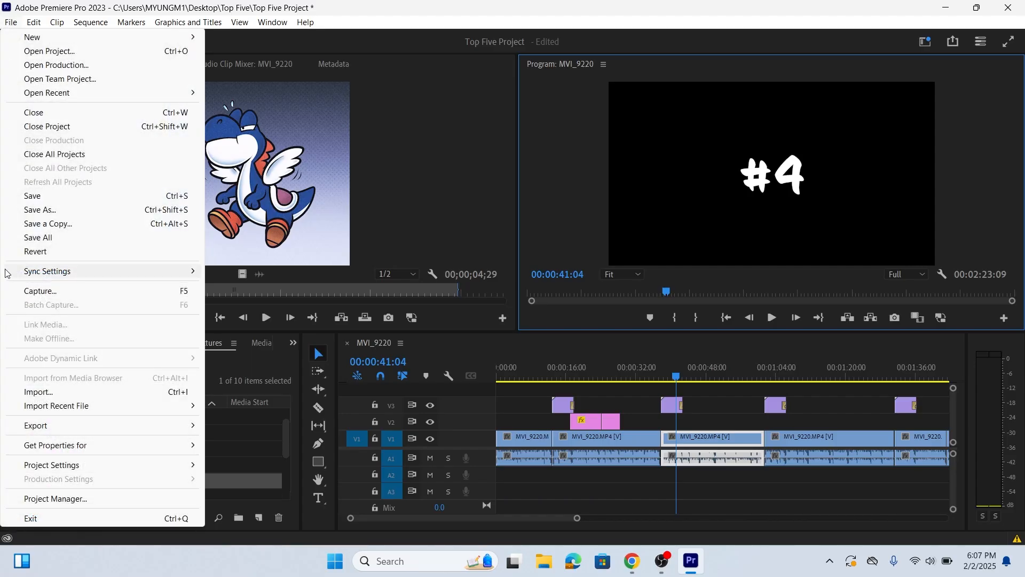
{"action": "left_click", "coordinate": [86, 195]}
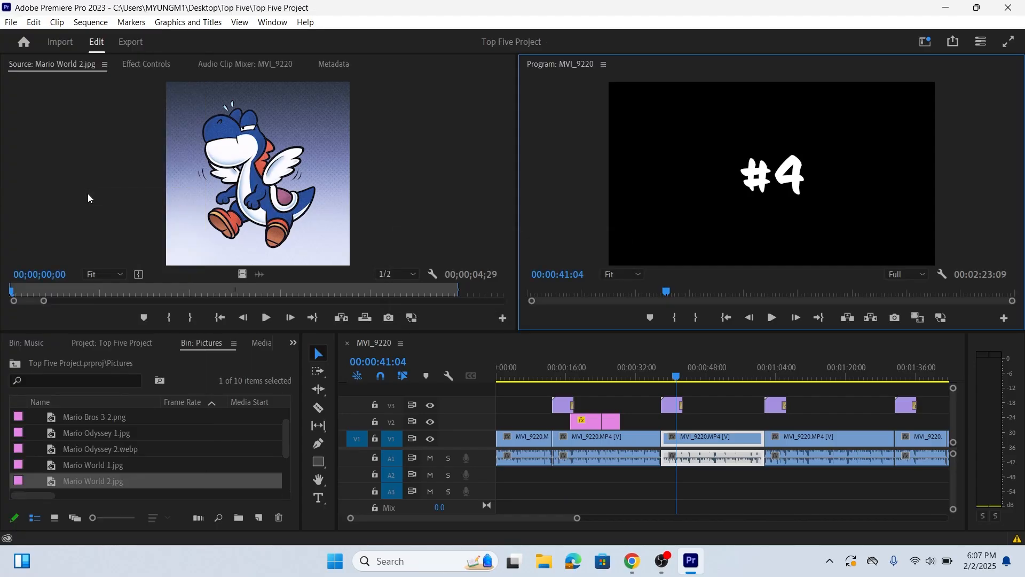
Preview both Mario Odyssey pictures and place Mario Odyssey 1.jpg on V2, starting under the end of the #4 title
{"action": "left_click", "coordinate": [700, 400]}
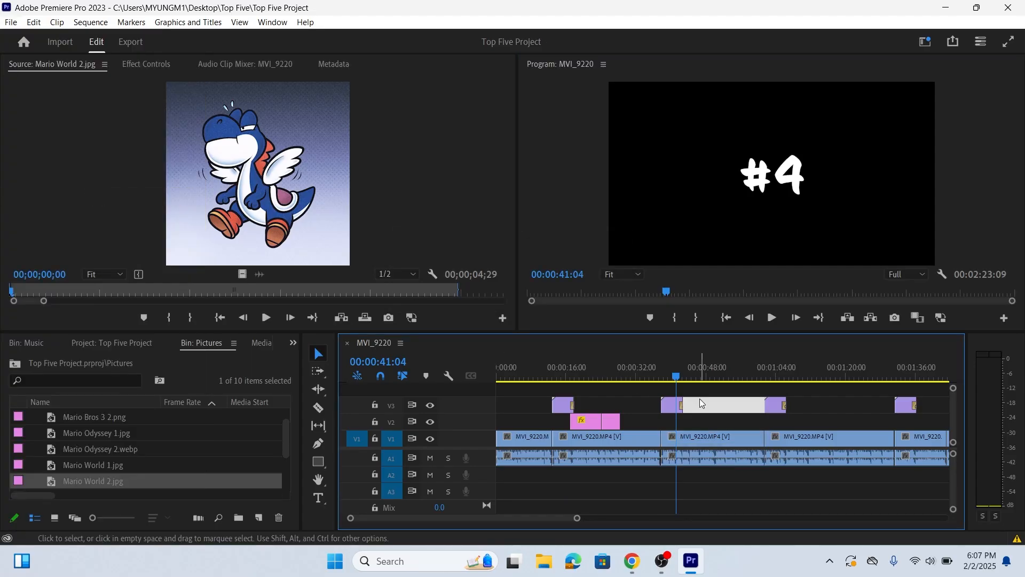
{"action": "left_click", "coordinate": [81, 446]}
{"action": "left_click", "coordinate": [71, 436]}
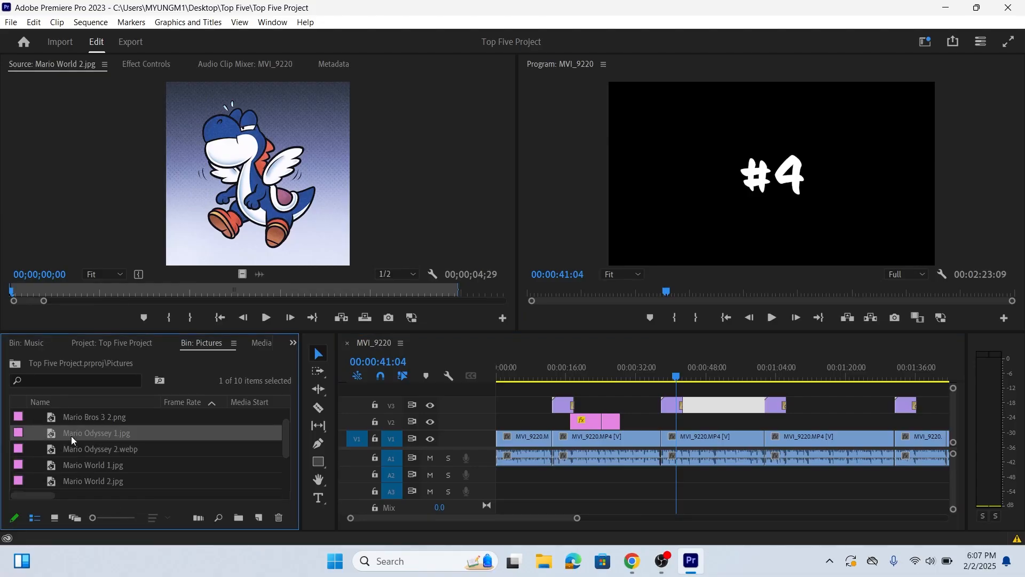
{"action": "double_click", "coordinate": [52, 437]}
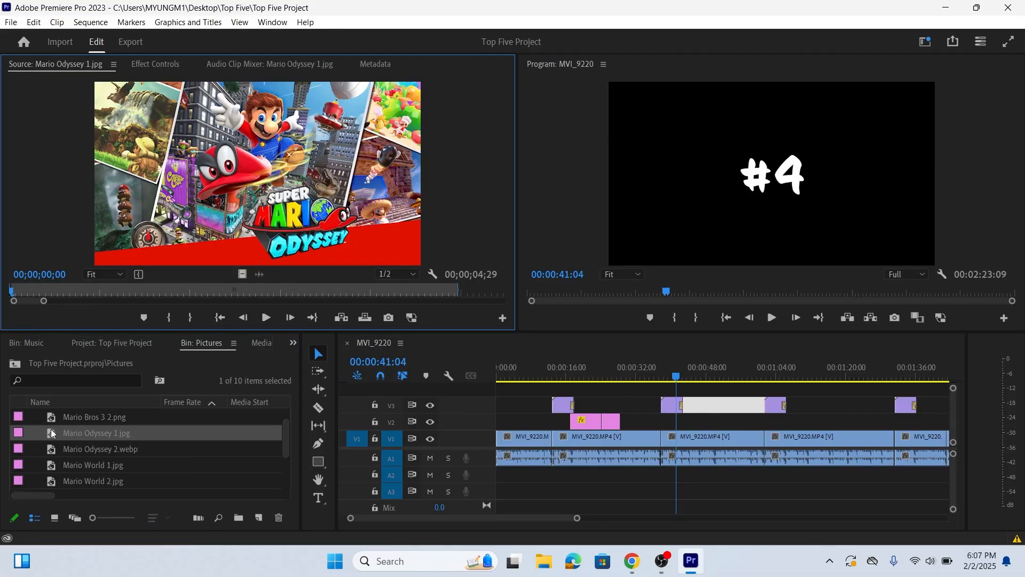
{"action": "double_click", "coordinate": [56, 446]}
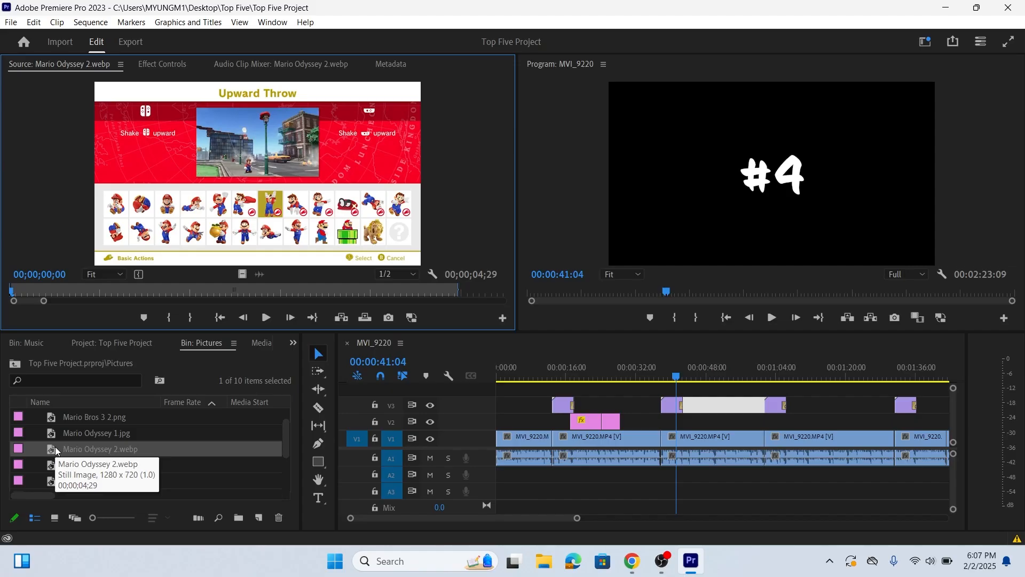
{"action": "double_click", "coordinate": [55, 438]}
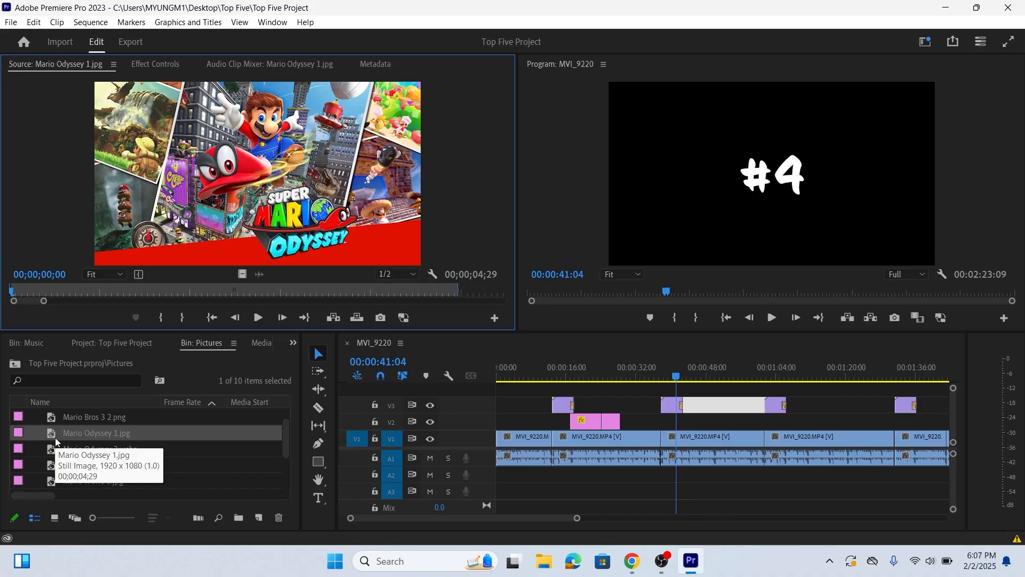
{"action": "left_click_drag", "start_coordinate": [243, 276], "coordinate": [690, 426]}
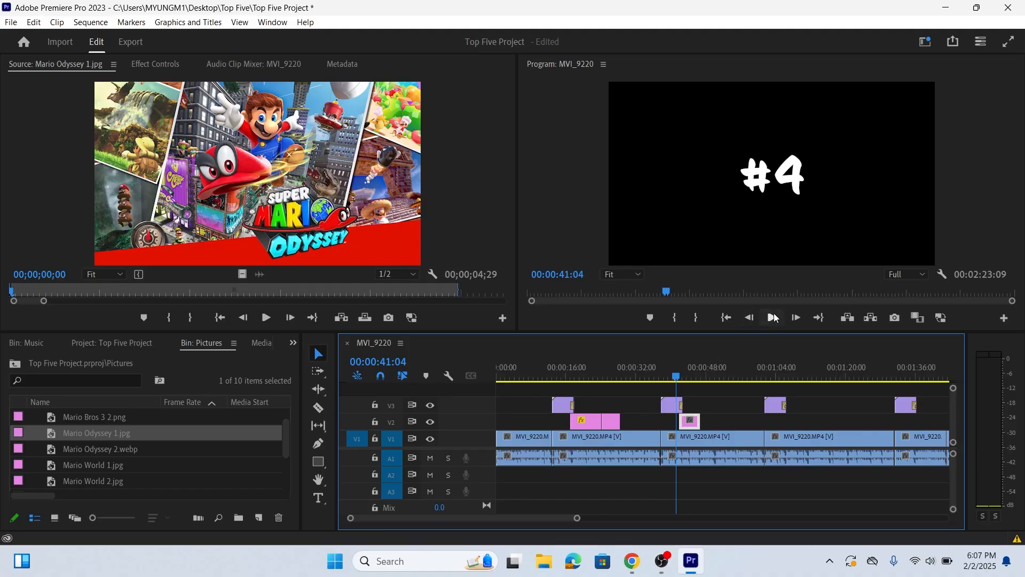
Play through the Mario Odyssey 1 picture to 00:00:48:04 and trim the clip's end slightly shorter
{"action": "left_click", "coordinate": [774, 317]}
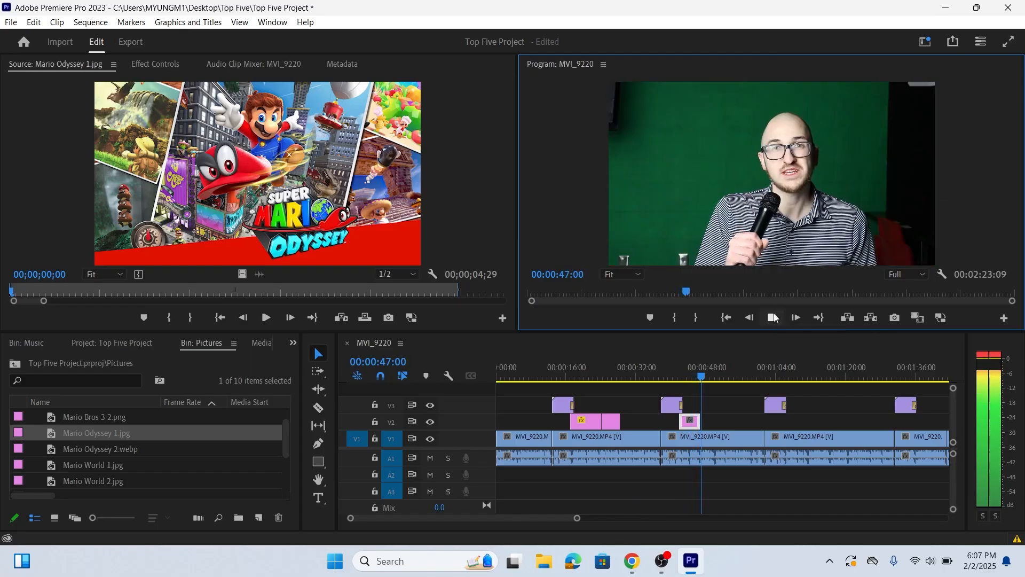
{"action": "left_click", "coordinate": [774, 317]}
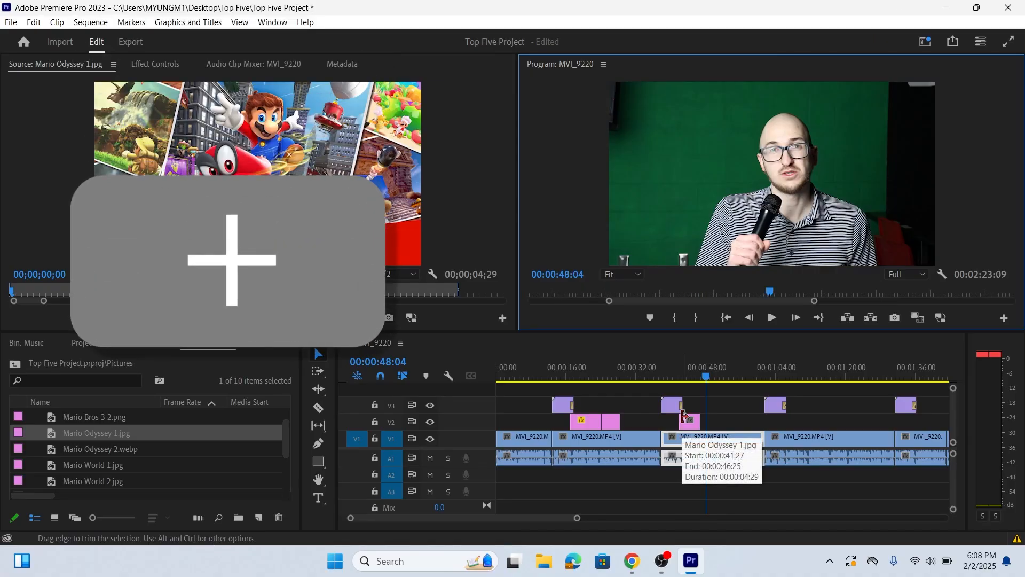
{"action": "left_click", "coordinate": [708, 409]}
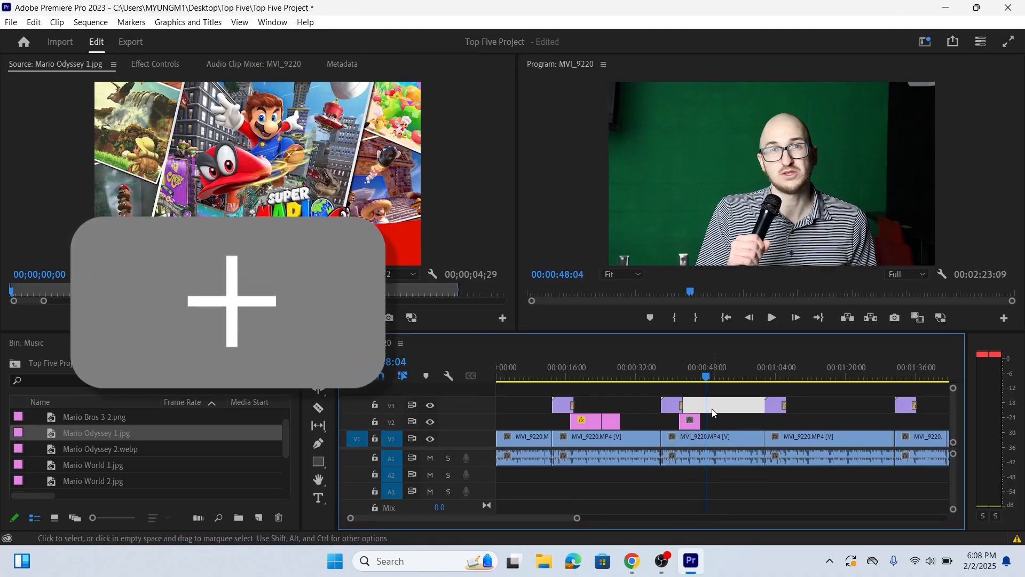
{"action": "key", "text": "="}
{"action": "key", "text": "="}
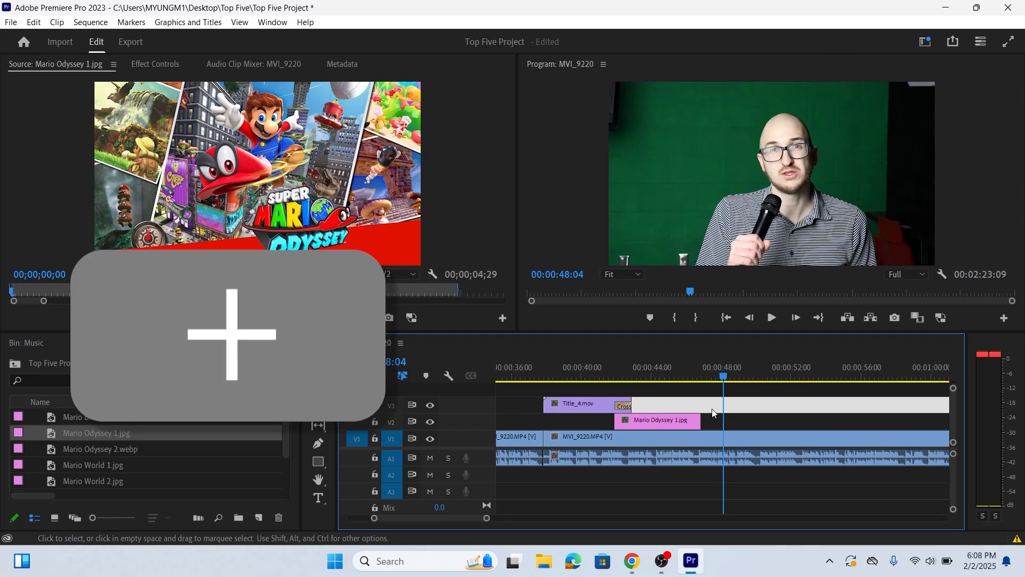
{"action": "left_click_drag", "start_coordinate": [699, 420], "coordinate": [695, 421]}
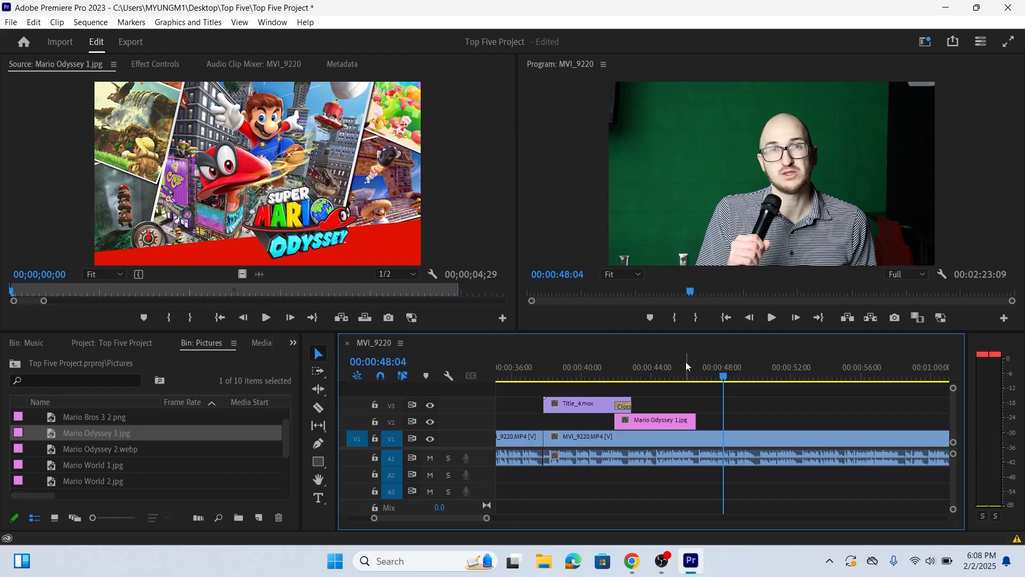
Place Mario Odyssey 2.webp on V2 directly after Mario Odyssey 1 and enlarge it to fill the frame
{"action": "double_click", "coordinate": [55, 448]}
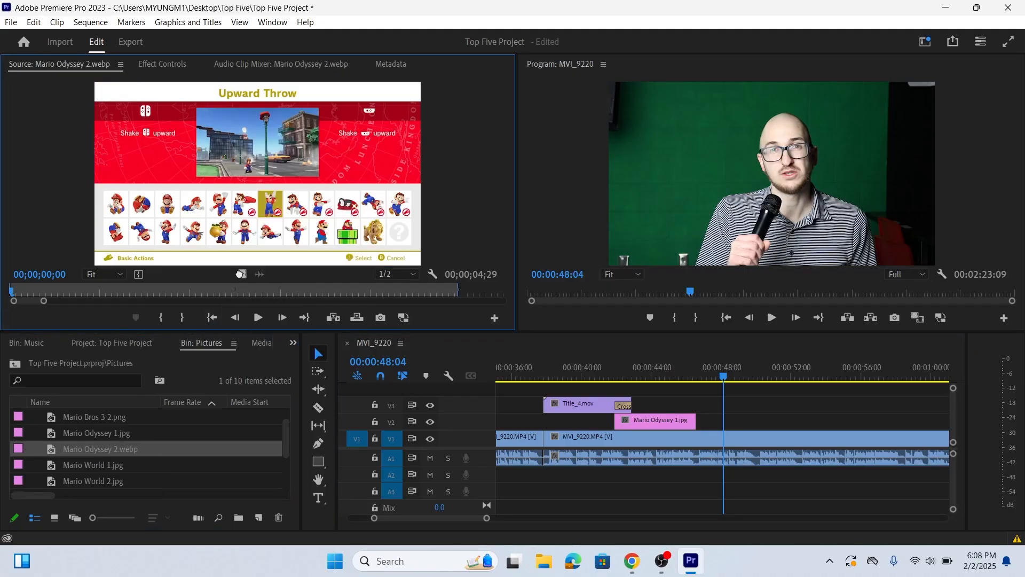
{"action": "left_click_drag", "start_coordinate": [464, 351], "coordinate": [705, 424]}
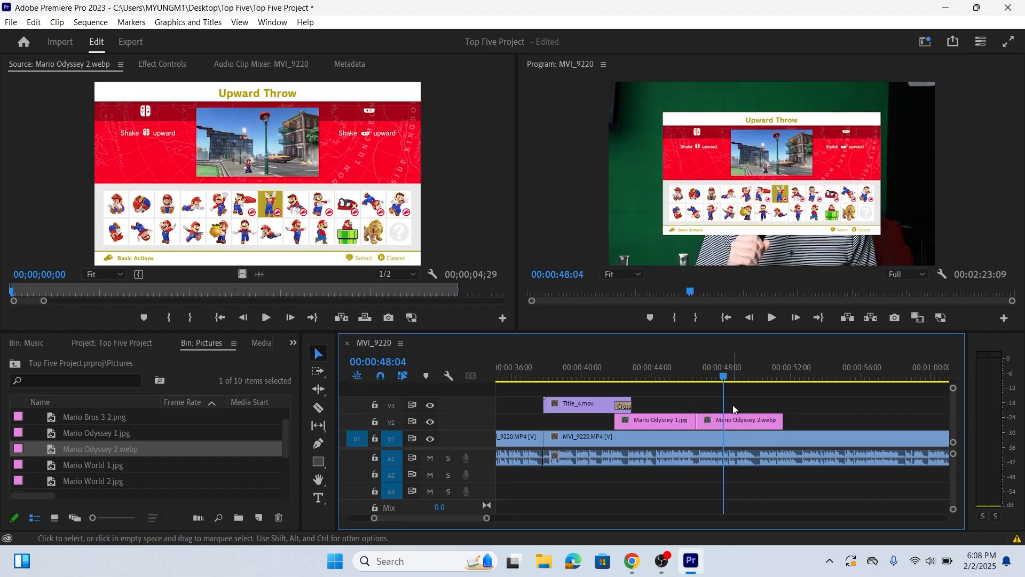
{"action": "left_click", "coordinate": [747, 422]}
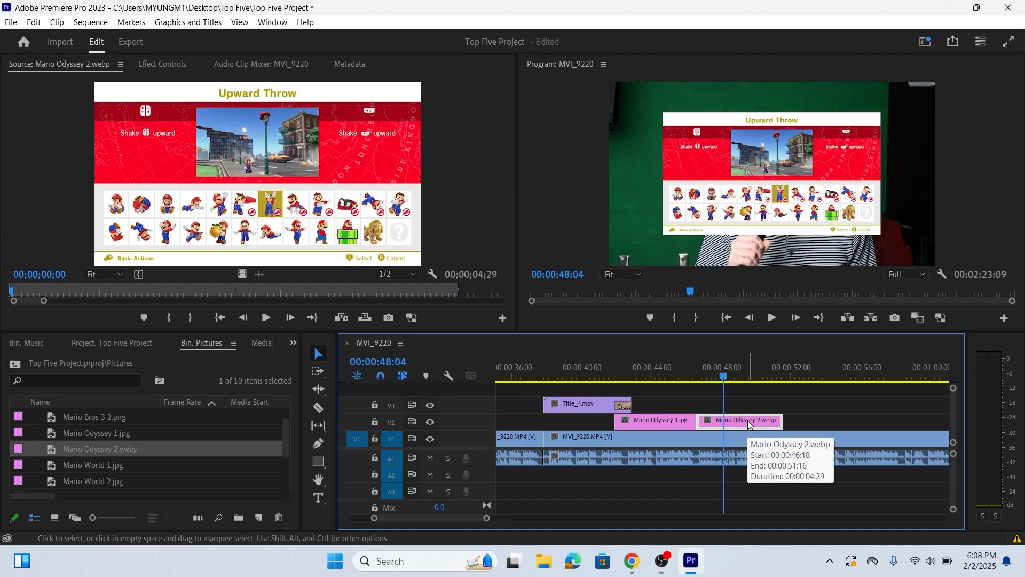
{"action": "left_click", "coordinate": [779, 190]}
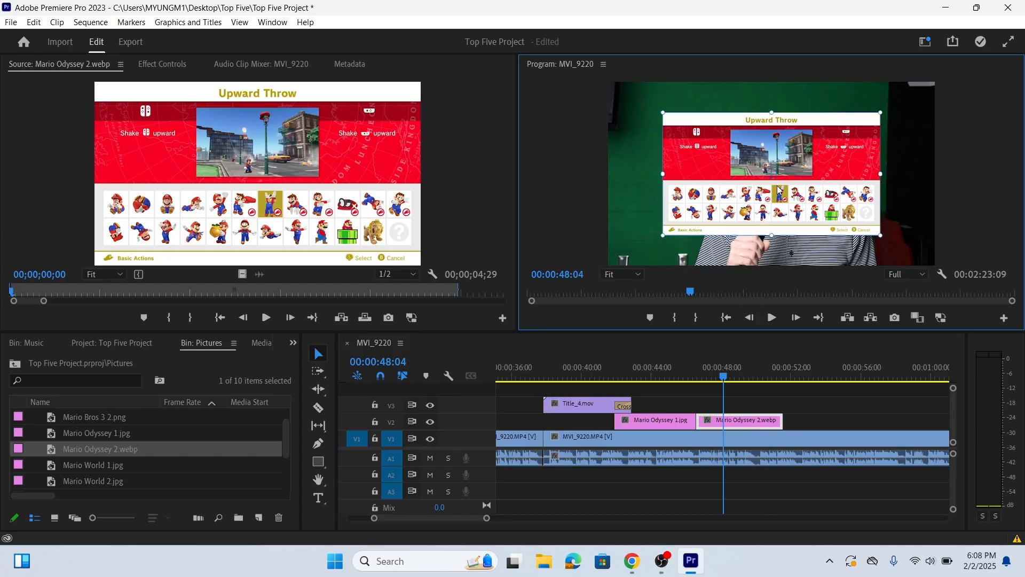
{"action": "left_click_drag", "start_coordinate": [662, 112], "coordinate": [637, 79]}
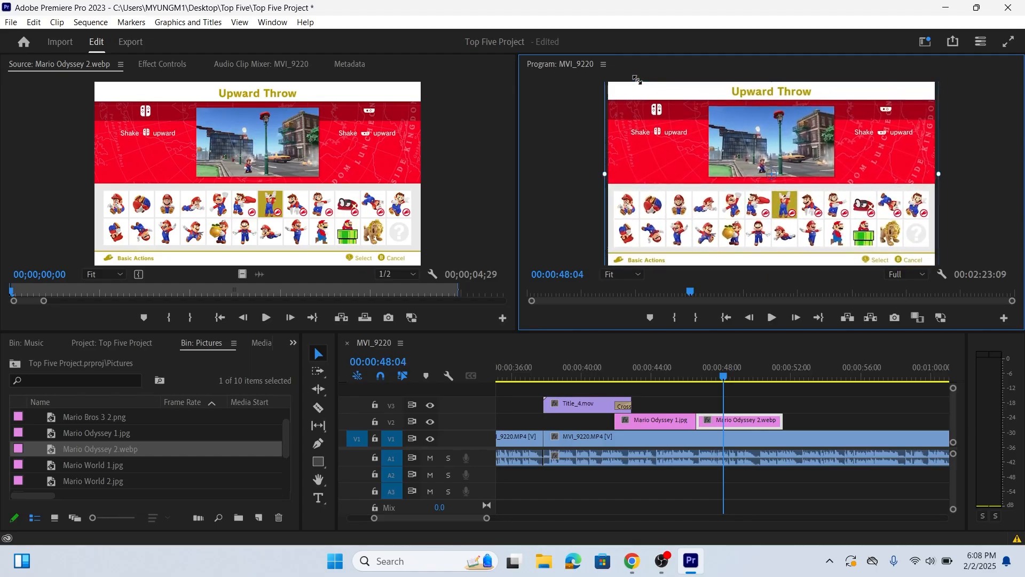
{"action": "left_click", "coordinate": [735, 400]}
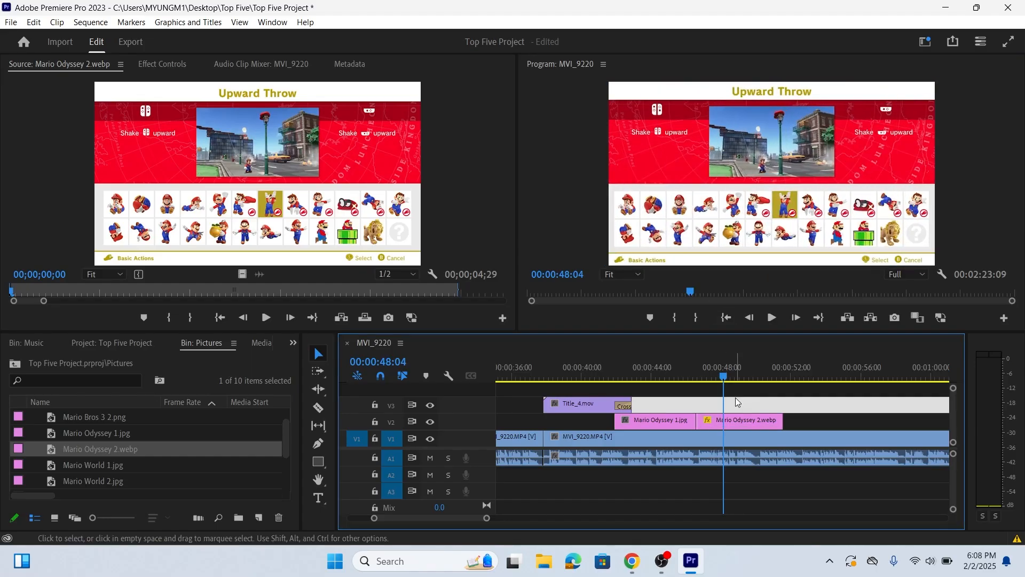
Play the #4 section from 00:00:40:05 to 00:00:52:21 and extend the end of Mario Odyssey 2 to that point
{"action": "left_click", "coordinate": [587, 369]}
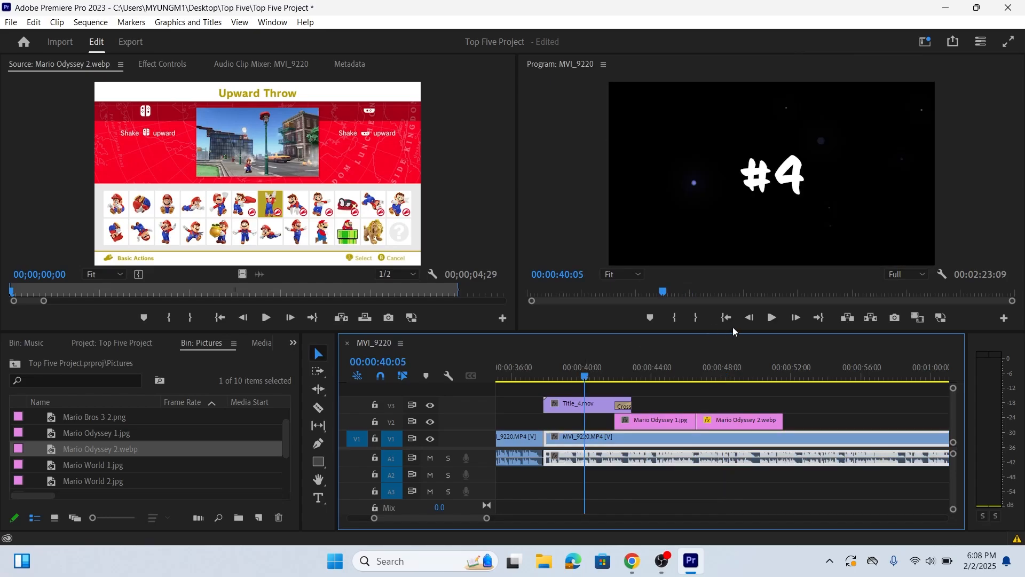
{"action": "left_click", "coordinate": [770, 319]}
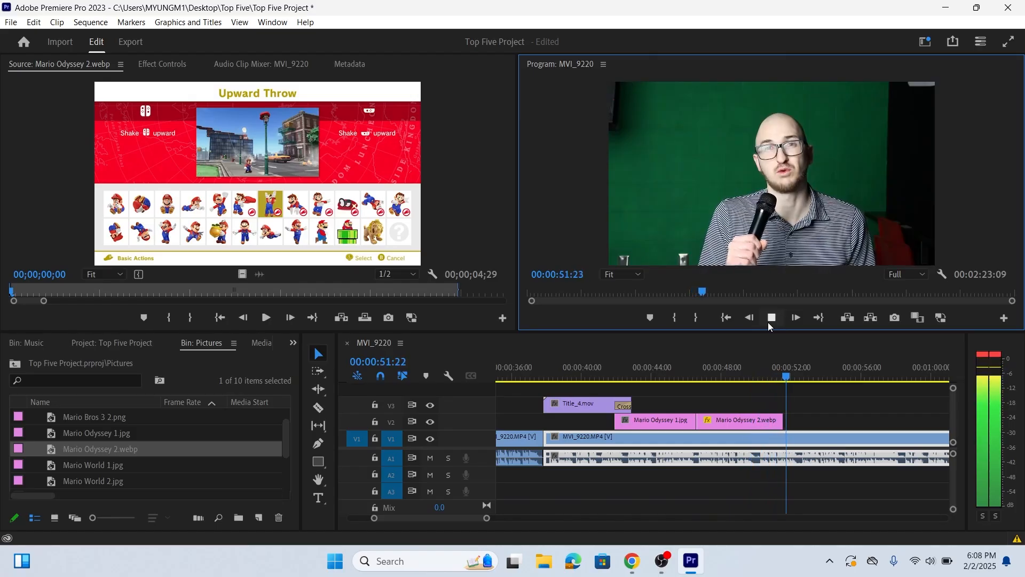
{"action": "left_click", "coordinate": [771, 320]}
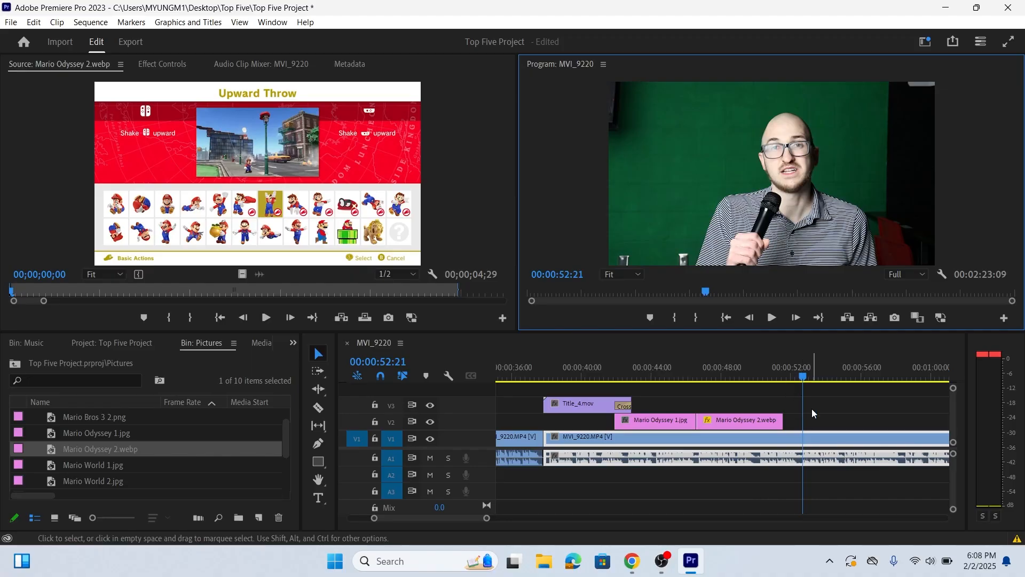
{"action": "left_click_drag", "start_coordinate": [783, 421], "coordinate": [806, 421]}
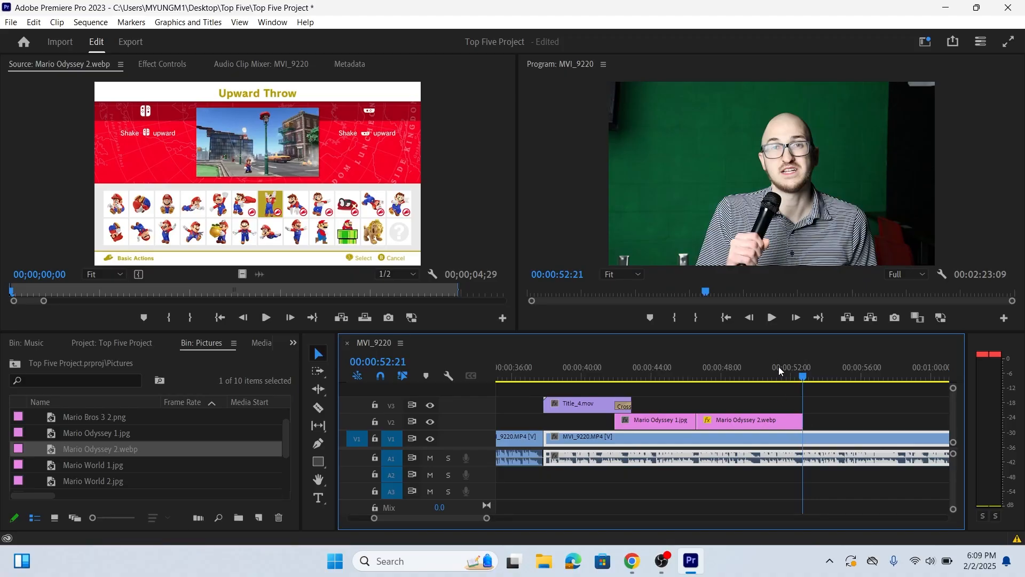
{"action": "left_click", "coordinate": [825, 408]}
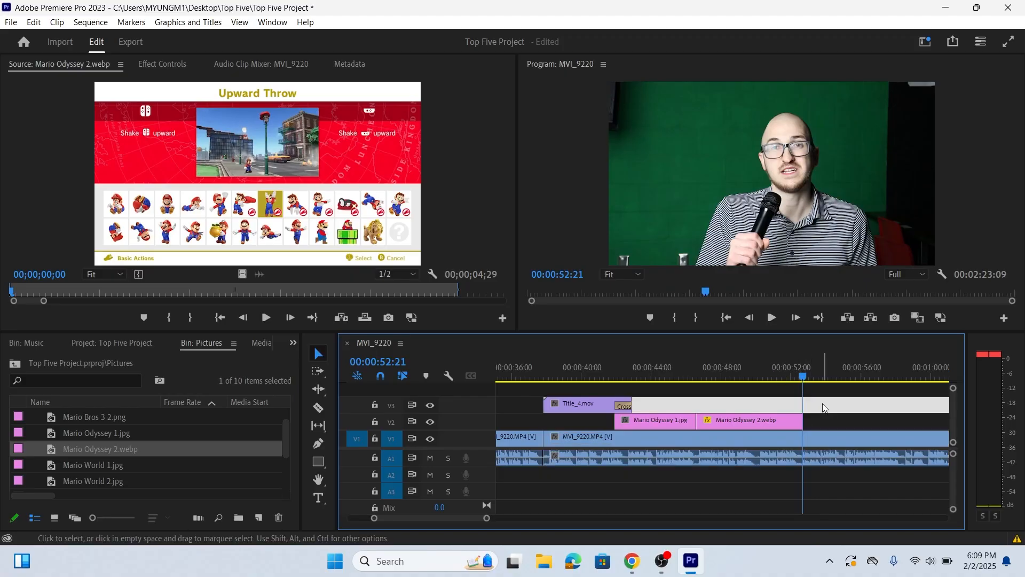